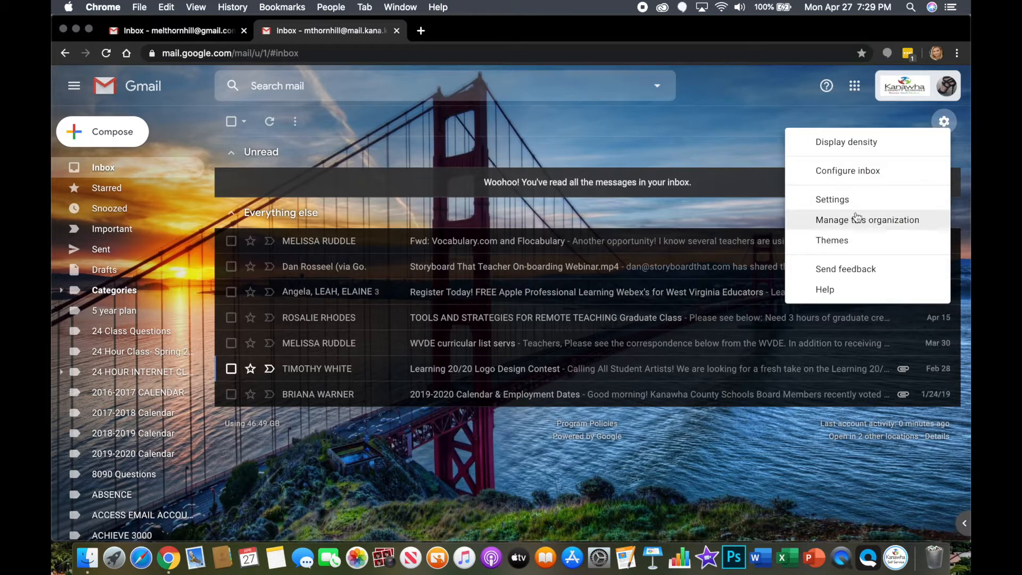
Open the label settings and go to the section listing the custom labels.
click(856, 199)
click(288, 150)
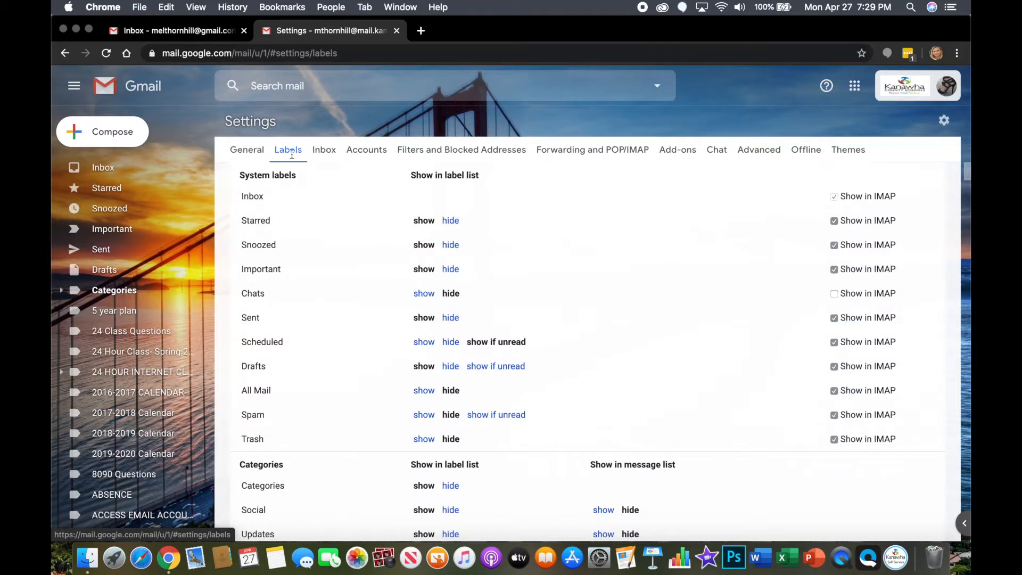
scroll(296, 229, down, 3)
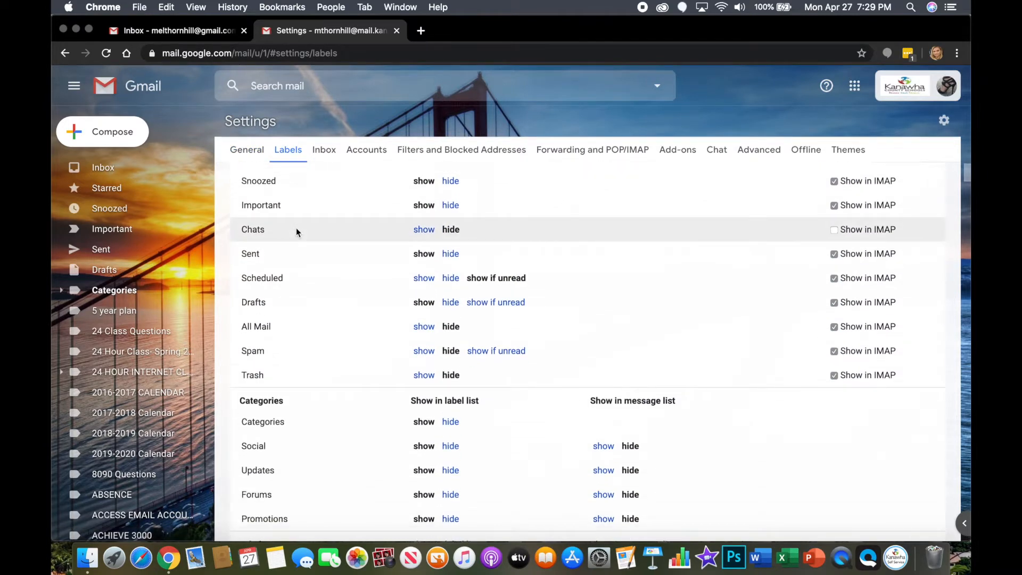
scroll(296, 229, down, 12)
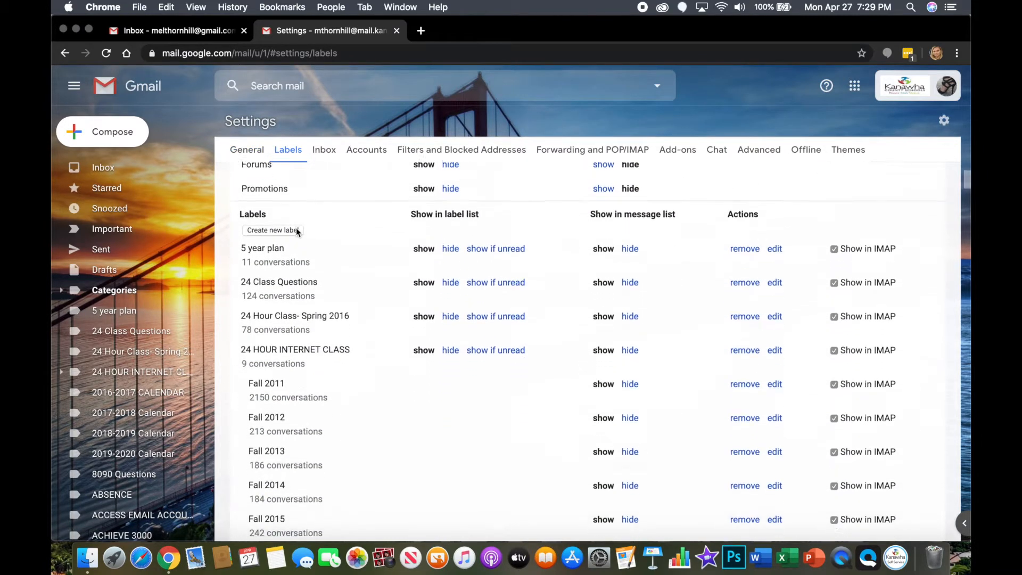
scroll(297, 232, down, 8)
scroll(296, 228, down, 6)
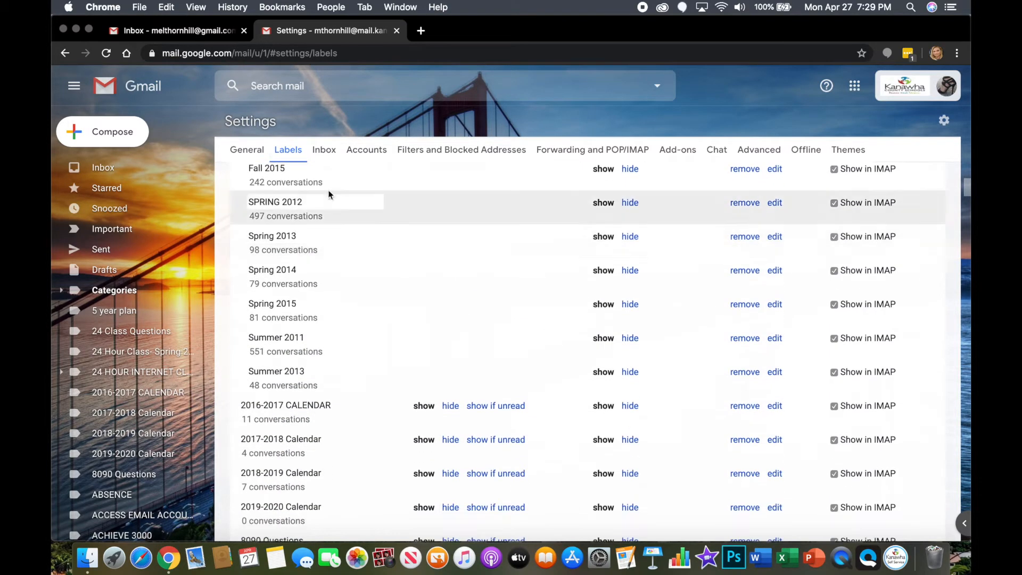
scroll(298, 266, up, 15)
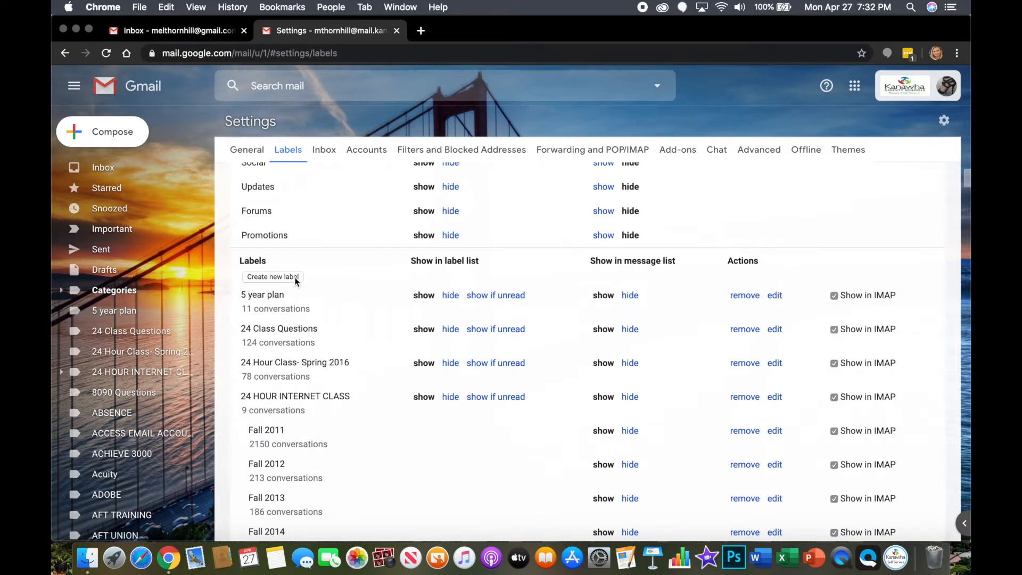
Create a new label named "2020-2021 CALENDAR" nested under the CALENDAR label.
click(295, 277)
text(2020-2021 CALENDAR)
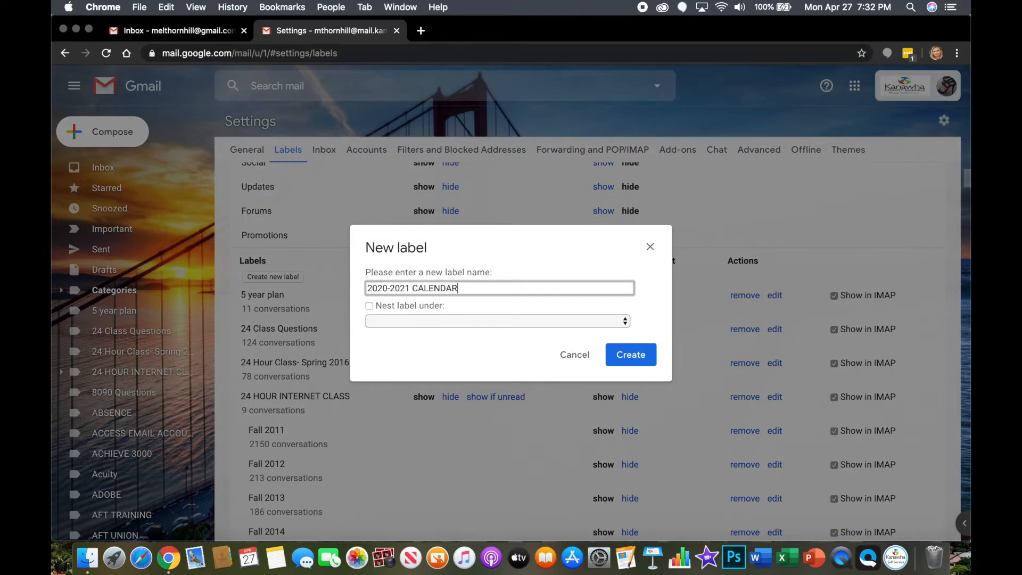
click(419, 321)
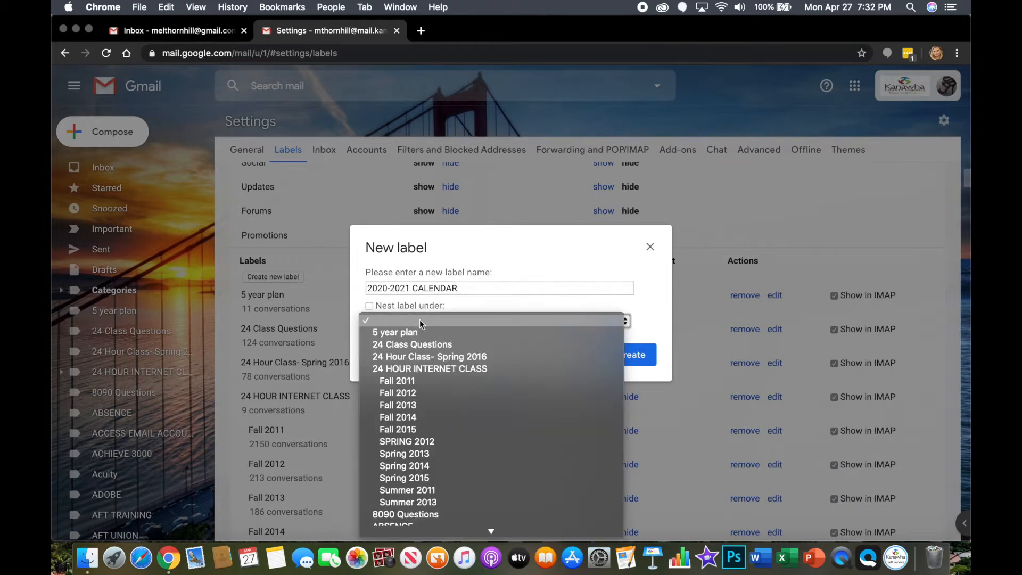
scroll(423, 349, down, 15)
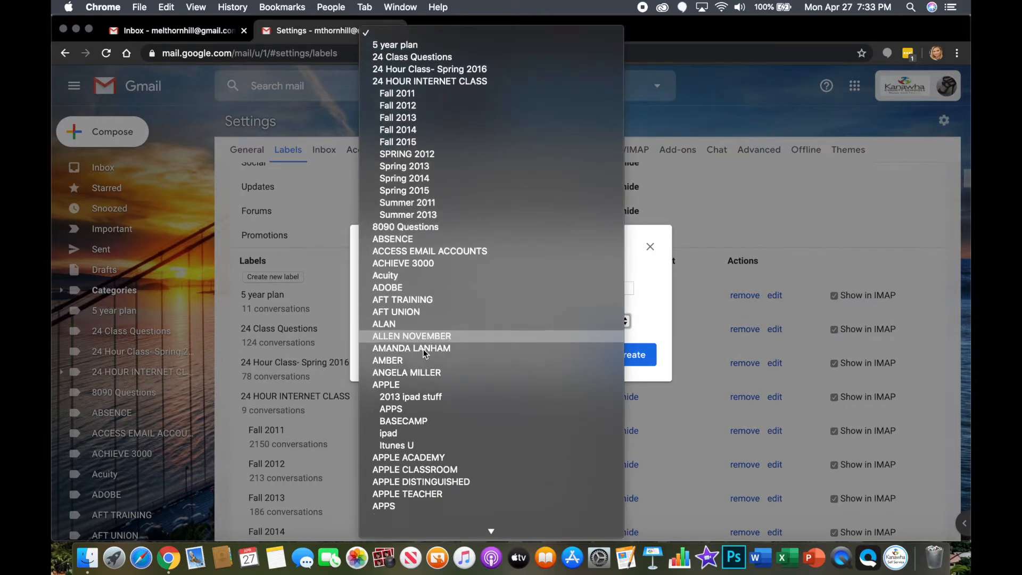
scroll(424, 349, down, 5)
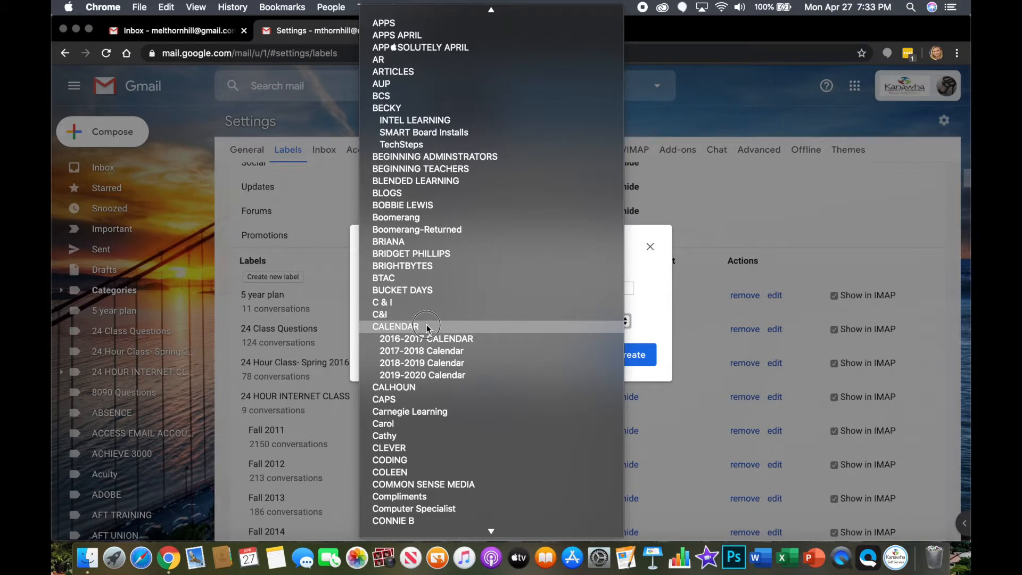
click(426, 325)
click(632, 356)
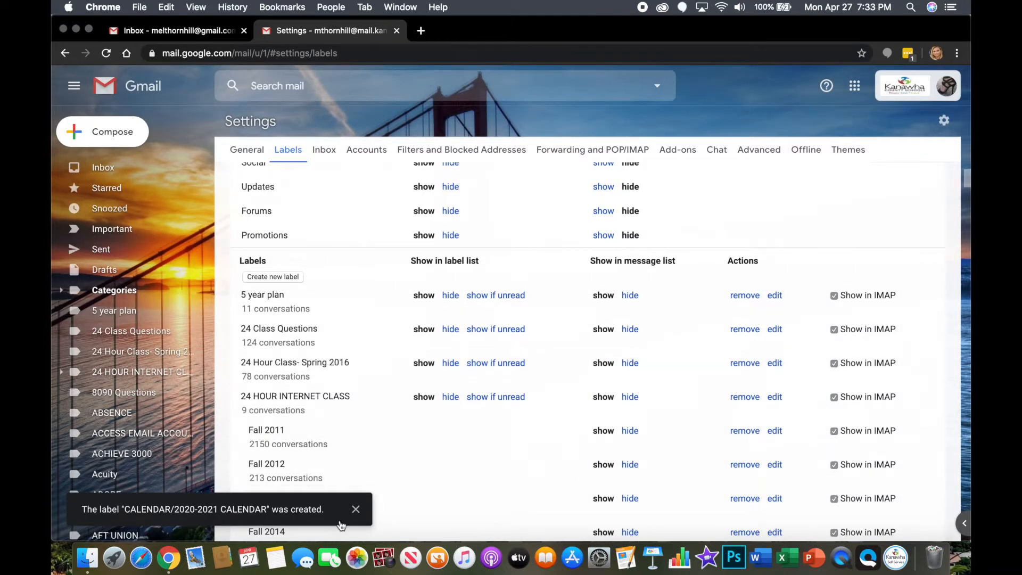
click(355, 509)
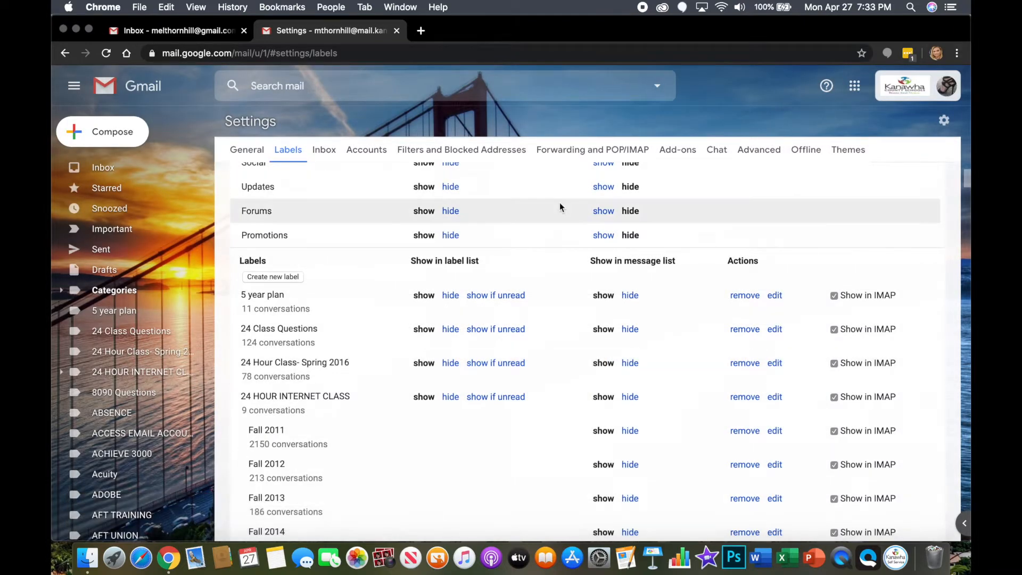
Return to the inbox and check the sublabels under CALENDAR in the label list.
click(141, 89)
scroll(108, 360, down, 1)
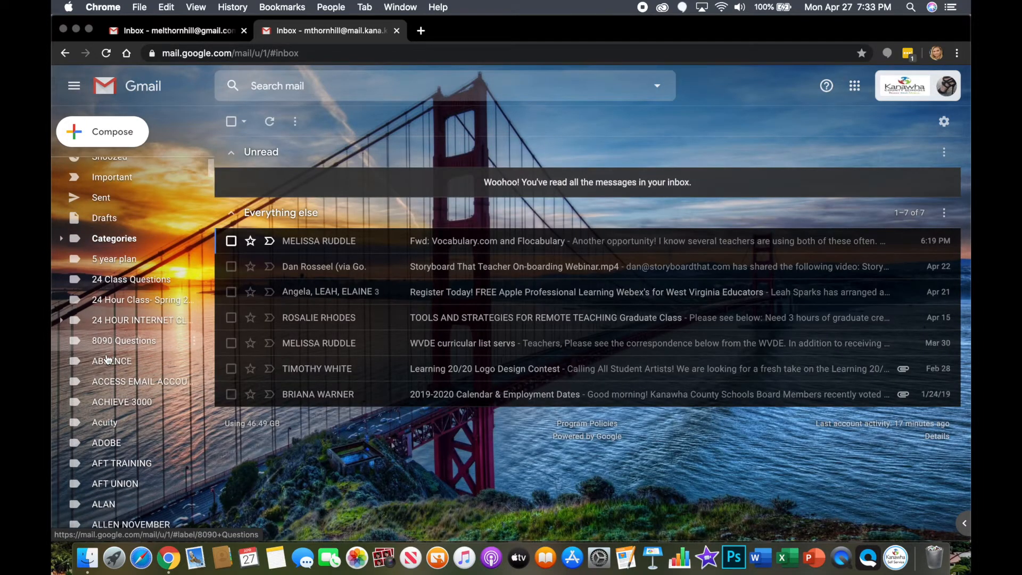
scroll(108, 359, down, 15)
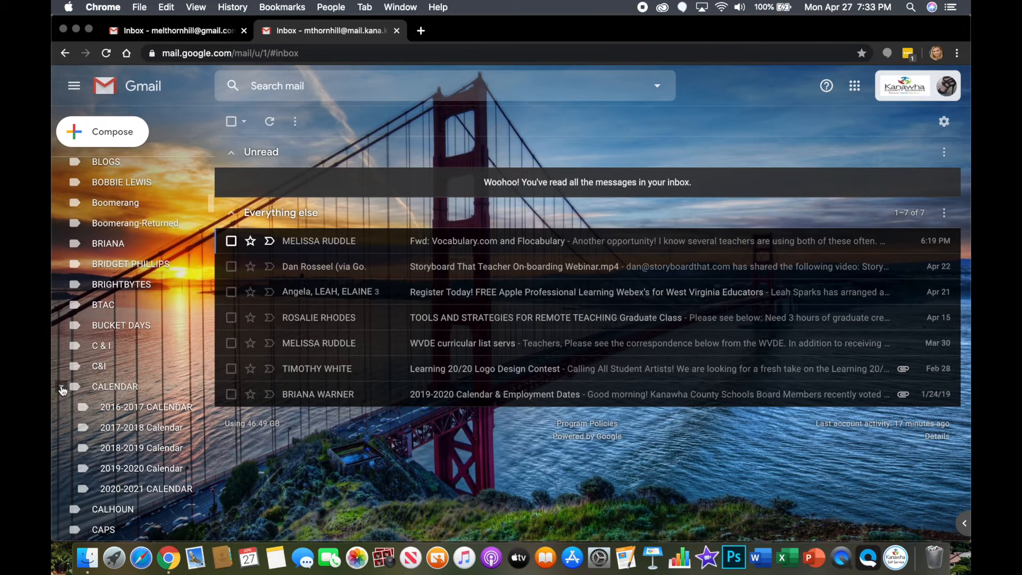
click(62, 389)
click(62, 389)
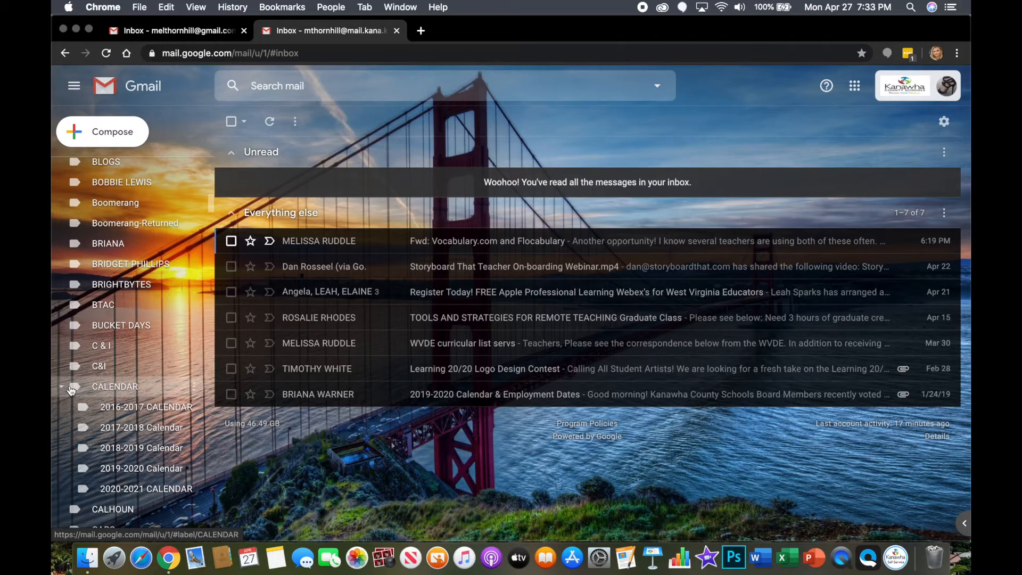
scroll(70, 391, up, 10)
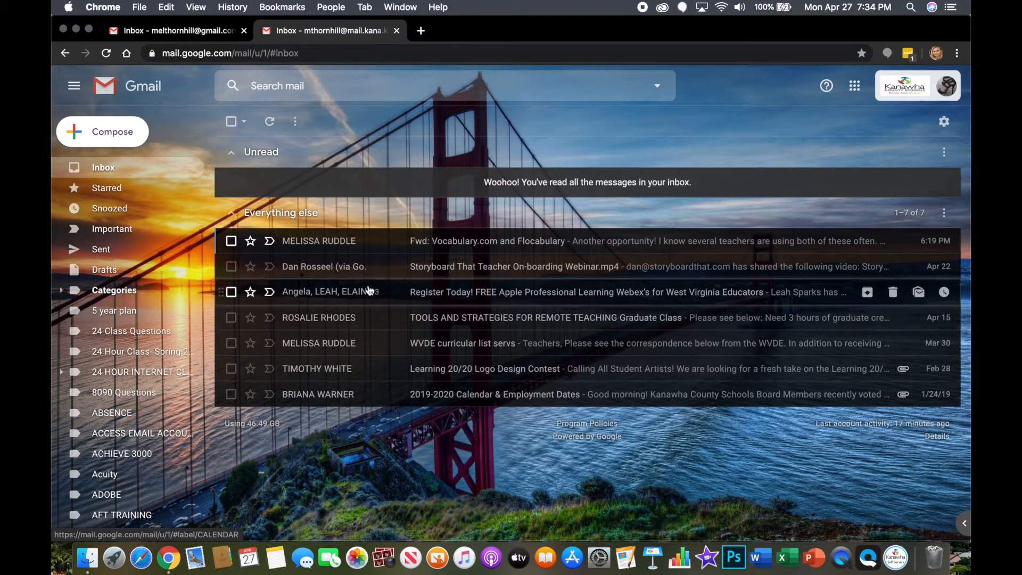
Open the "2019-2020 Calendar & Employment Dates" message and apply the CALENDAR/2019-2020 Calendar label to it.
click(351, 399)
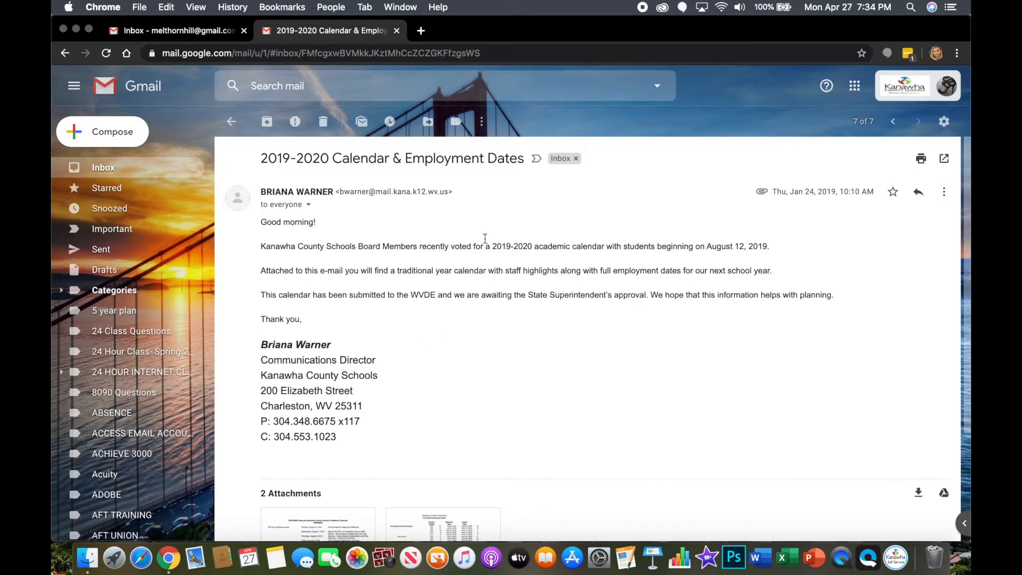
click(459, 125)
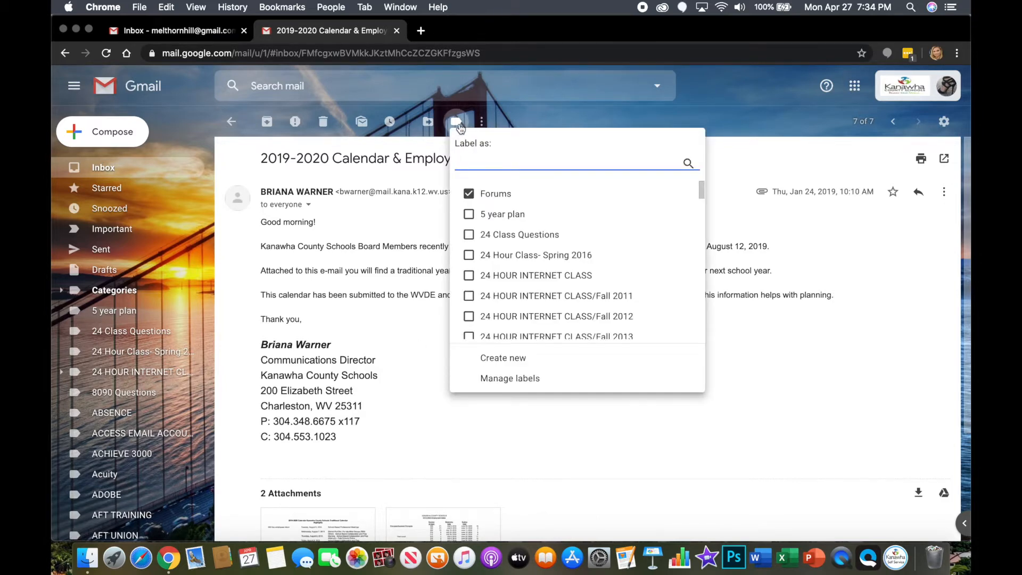
text(2019)
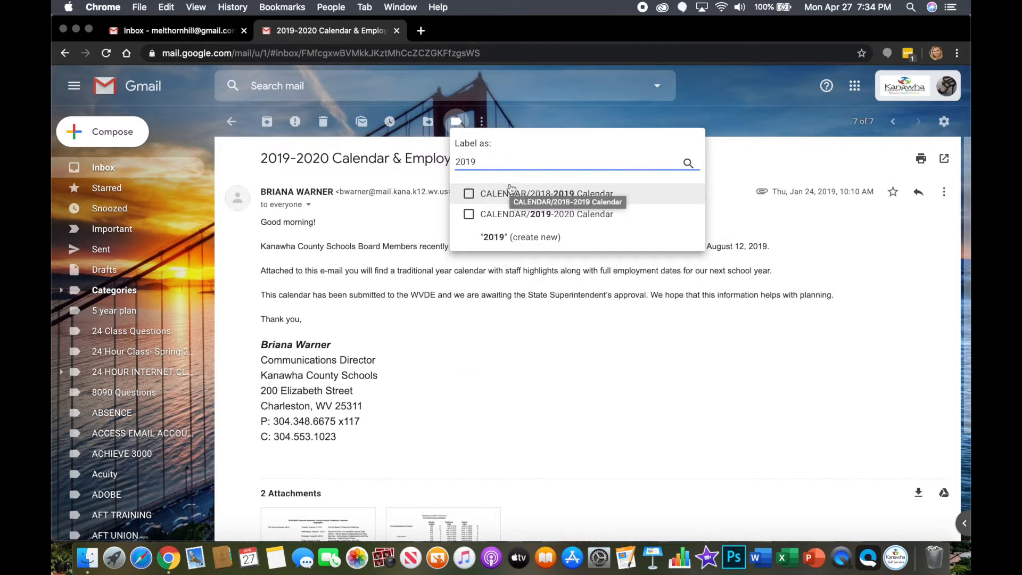
click(513, 220)
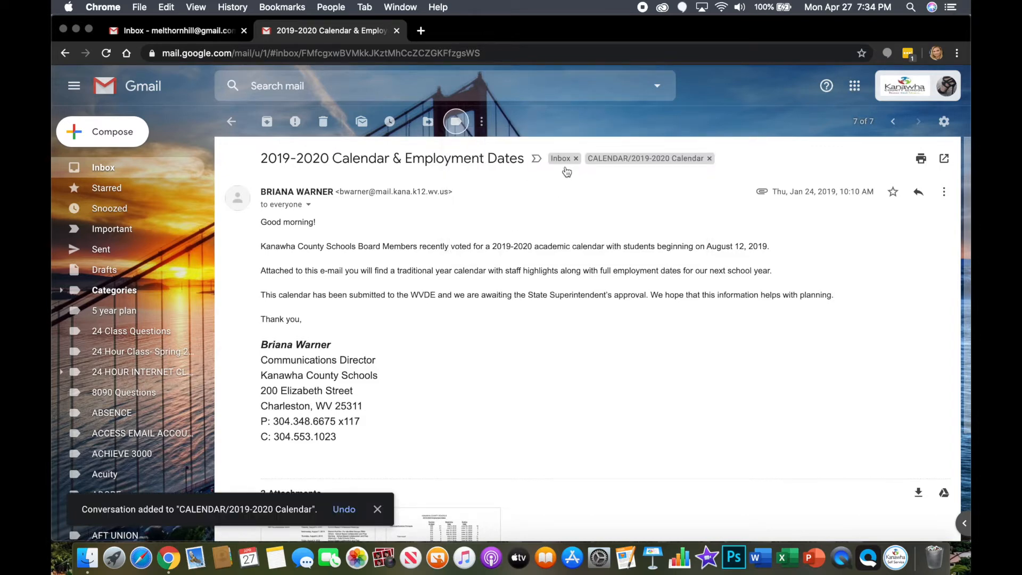
Add the label bearing the sender's first name to the open calendar message and go back to the inbox.
click(457, 122)
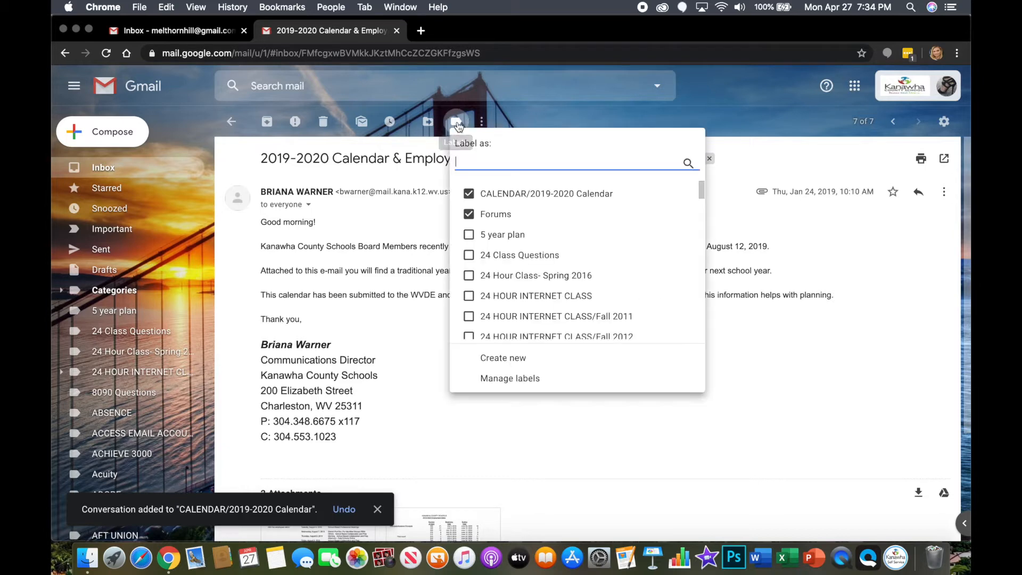
text(BRI)
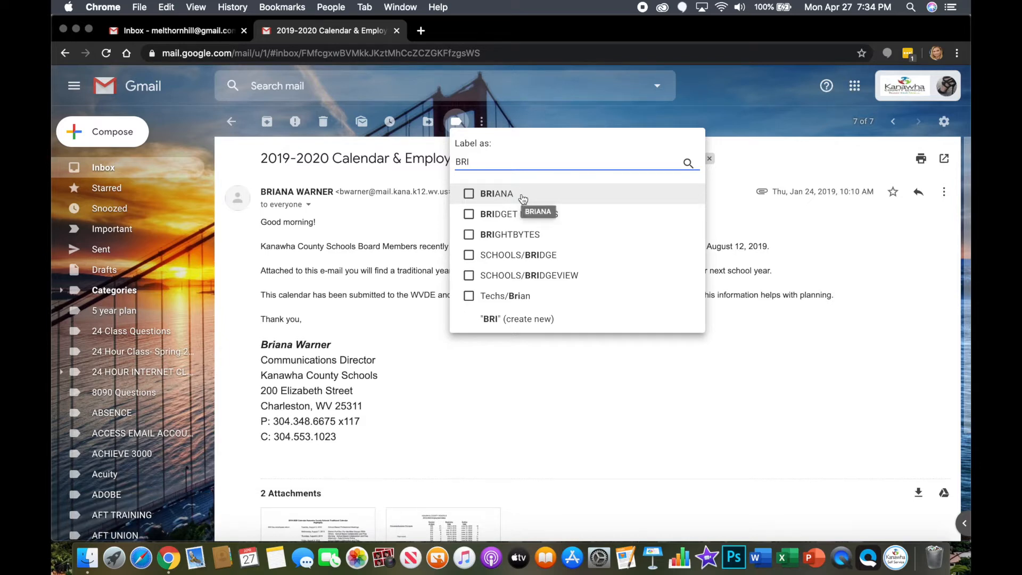
click(522, 198)
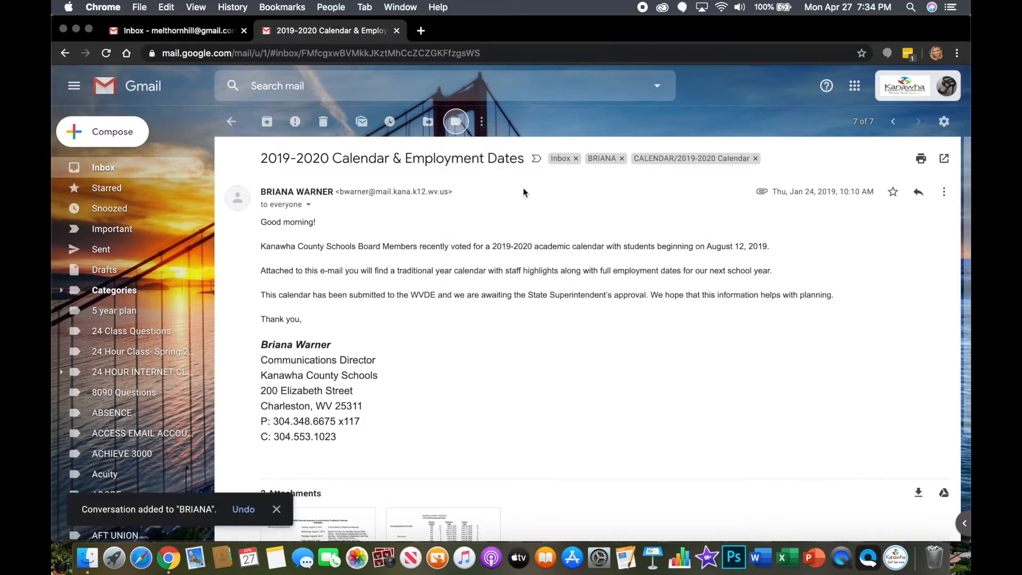
click(238, 124)
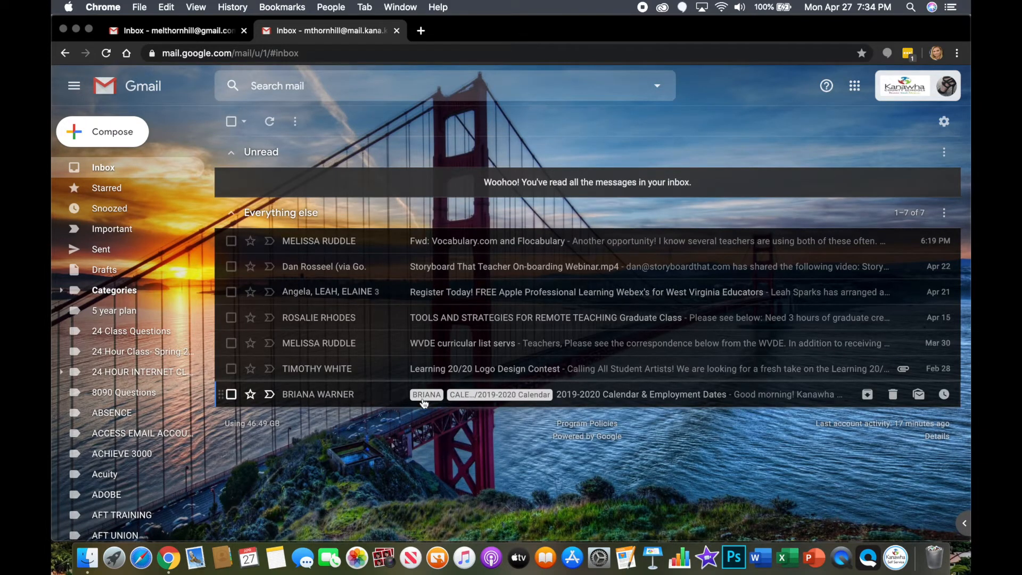
Move the "2019-2020 Calendar & Employment Dates" message out of the inbox to CALENDAR/2019-2020 Calendar.
click(365, 405)
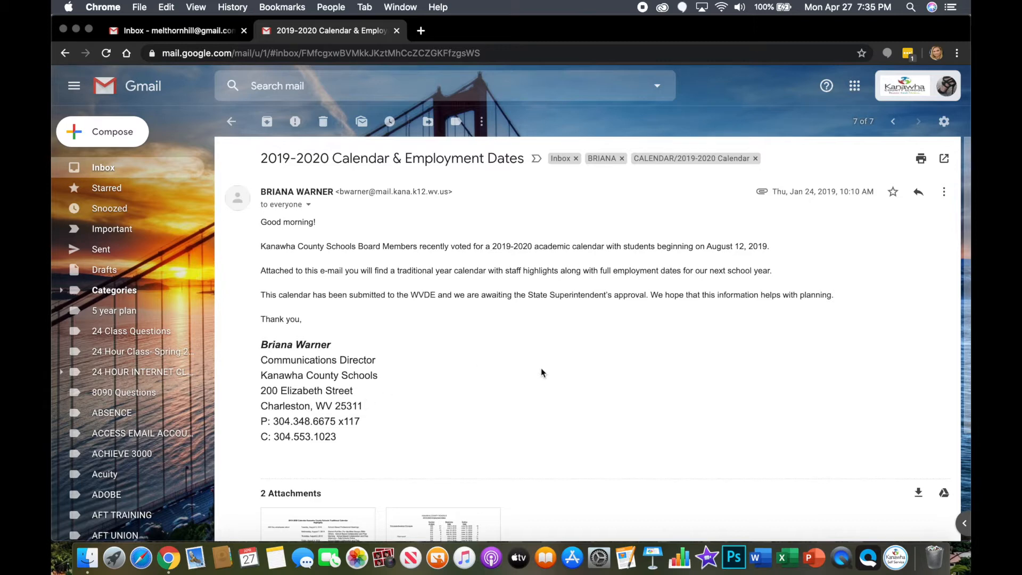
click(429, 124)
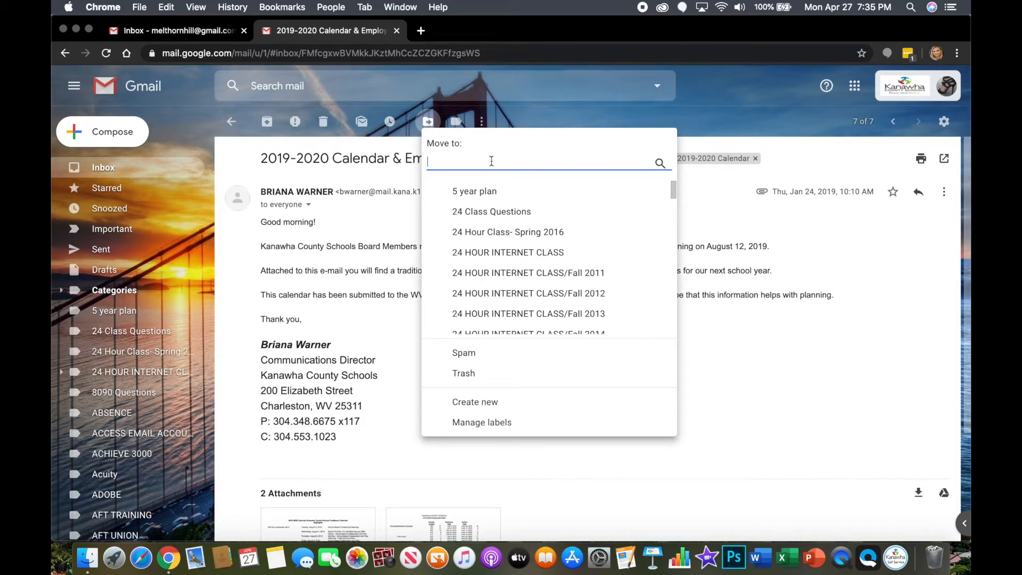
text(2019)
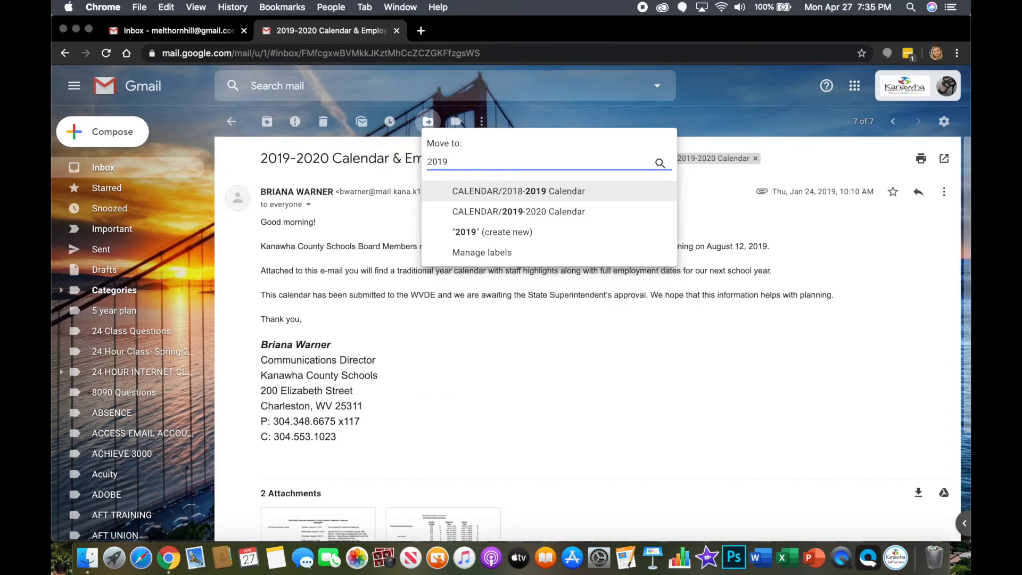
click(569, 213)
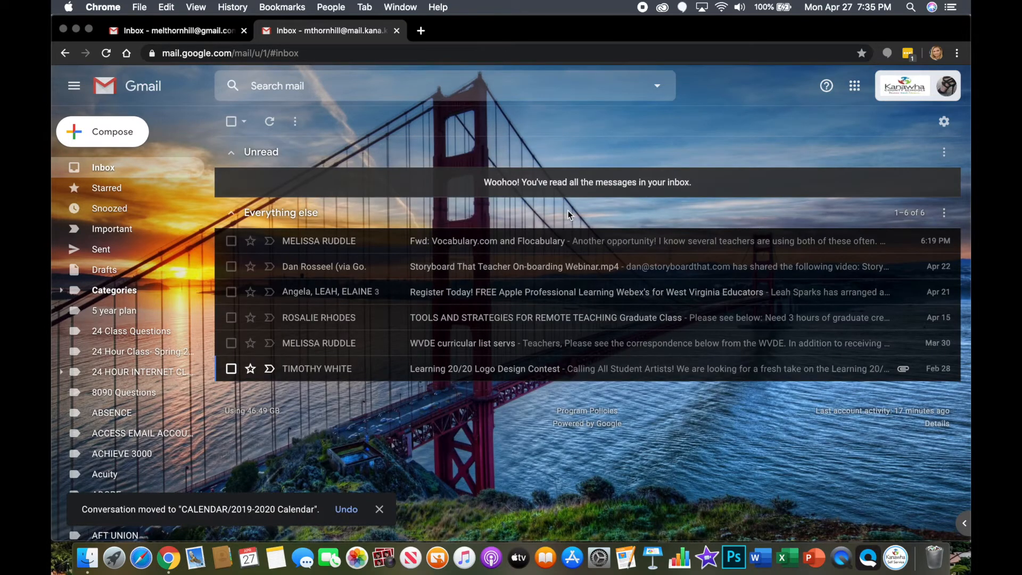
View the messages filed under the 2019-2020 Calendar sublabel and return to the inbox.
scroll(147, 400, down, 2)
scroll(147, 400, down, 20)
scroll(147, 400, down, 18)
scroll(147, 400, down, 8)
click(146, 410)
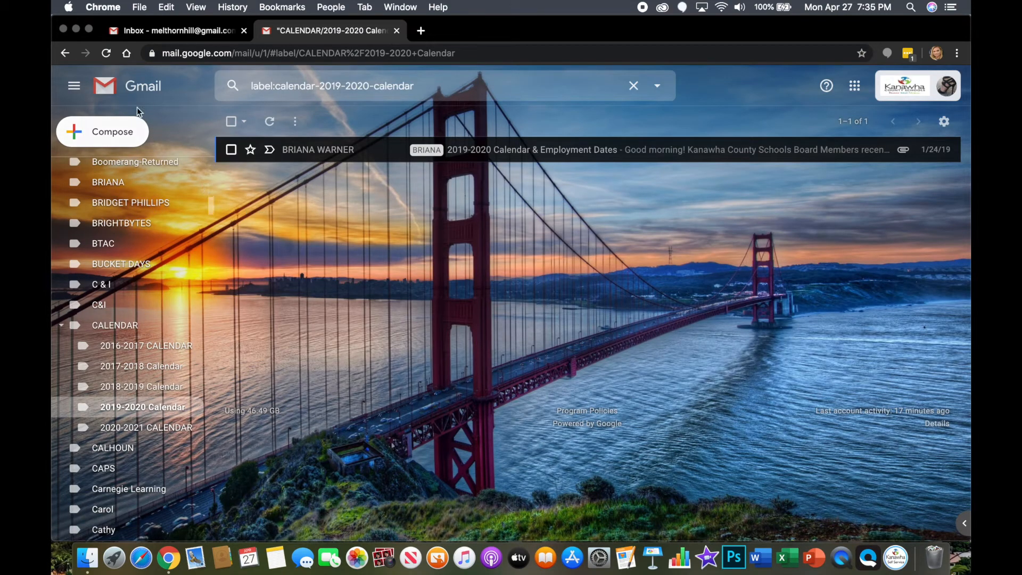
click(142, 91)
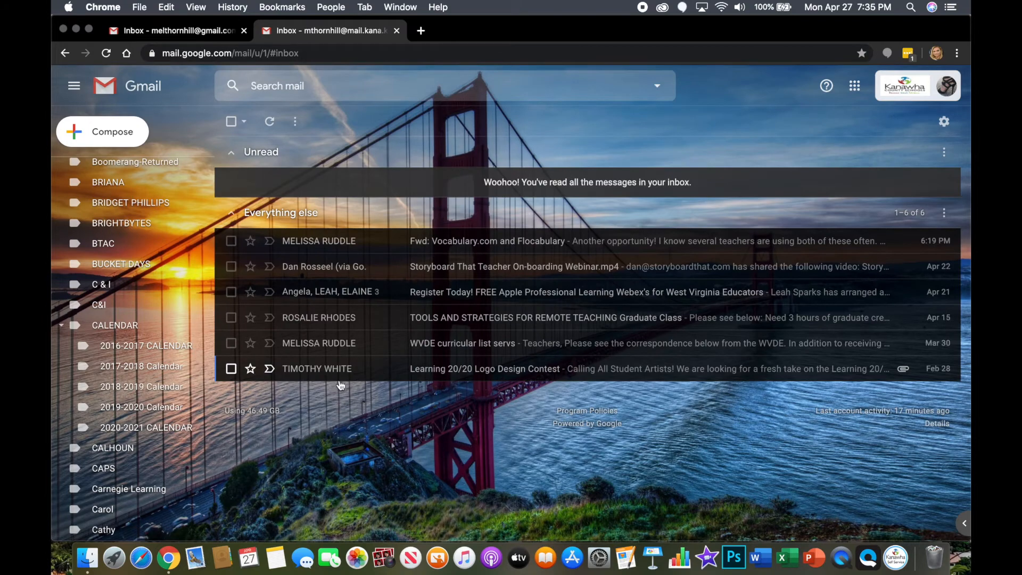
Open the "Learning 20/20 Logo Design Contest" message and apply the label bearing the sender's first name.
click(330, 367)
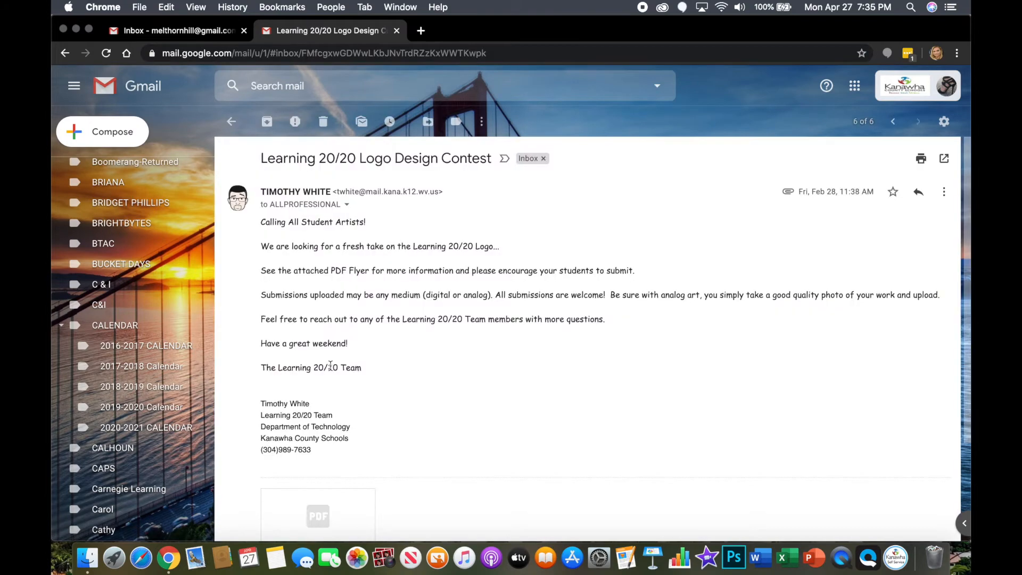
click(455, 122)
text(tim)
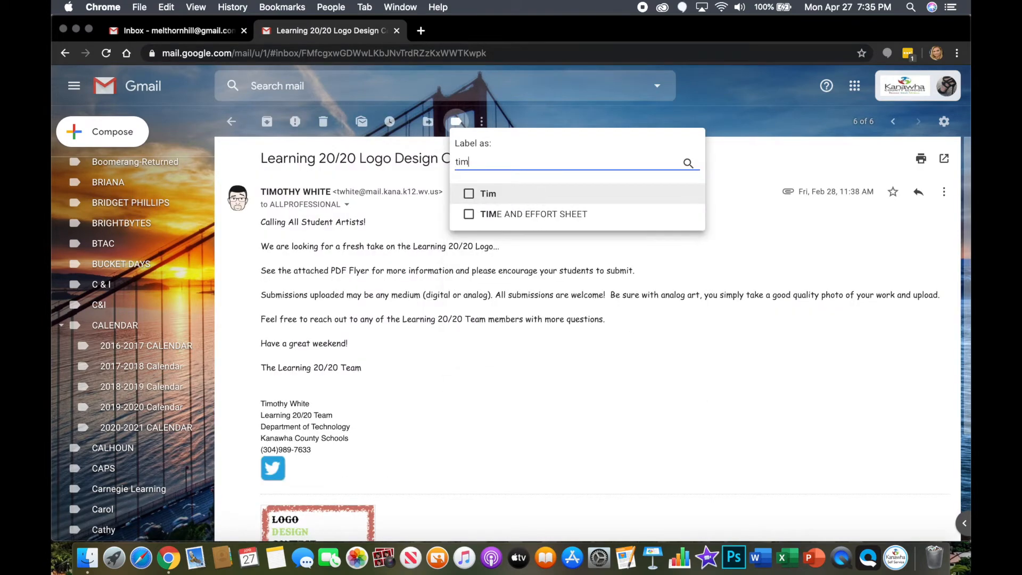
click(509, 197)
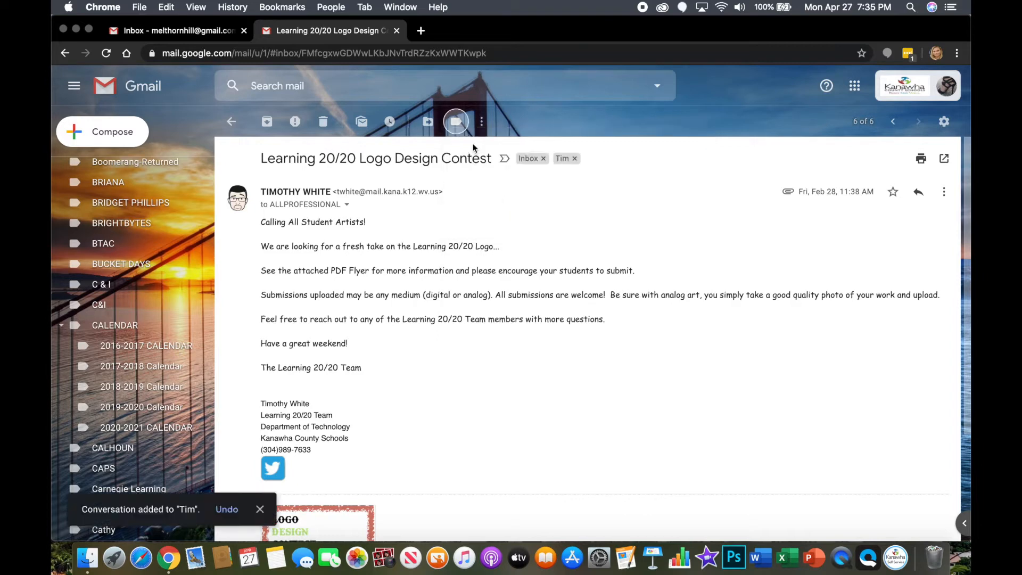
Add the KCS LEARNING2020 label to the logo design contest message.
click(460, 128)
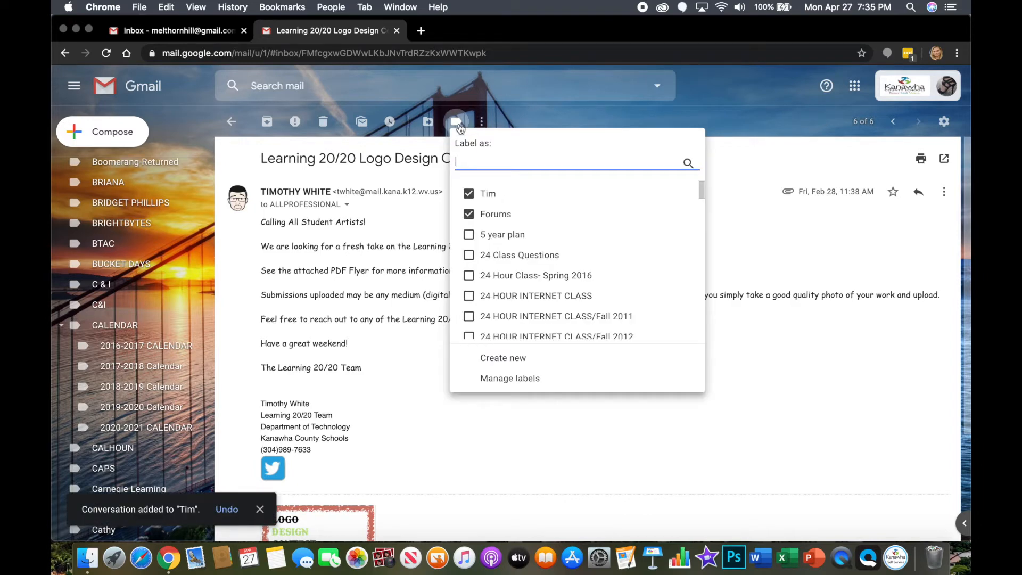
text(lear)
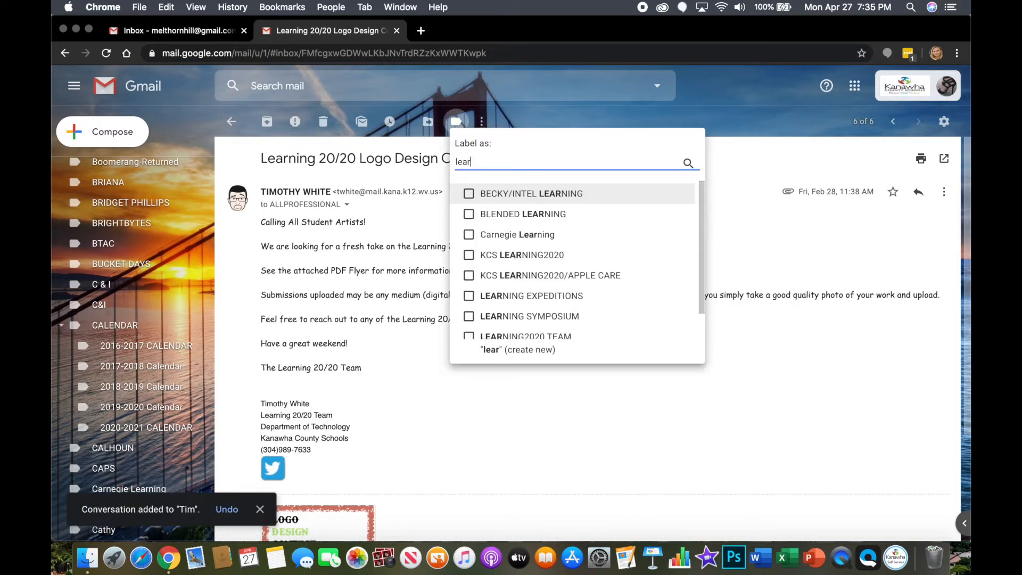
click(525, 256)
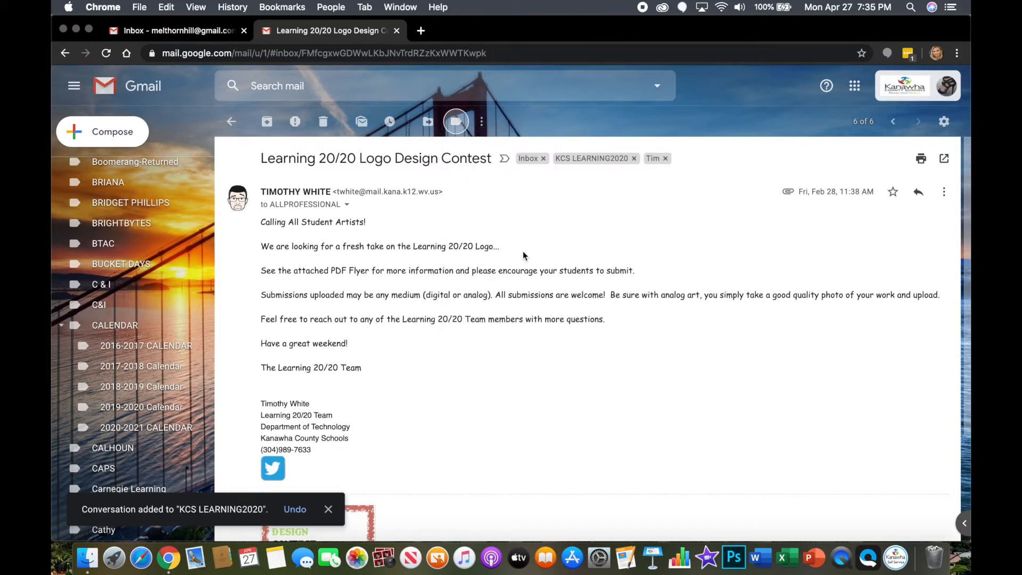
Move the "Learning 20/20 Logo Design Contest" message out of the inbox to KCS LEARNING2020.
click(428, 122)
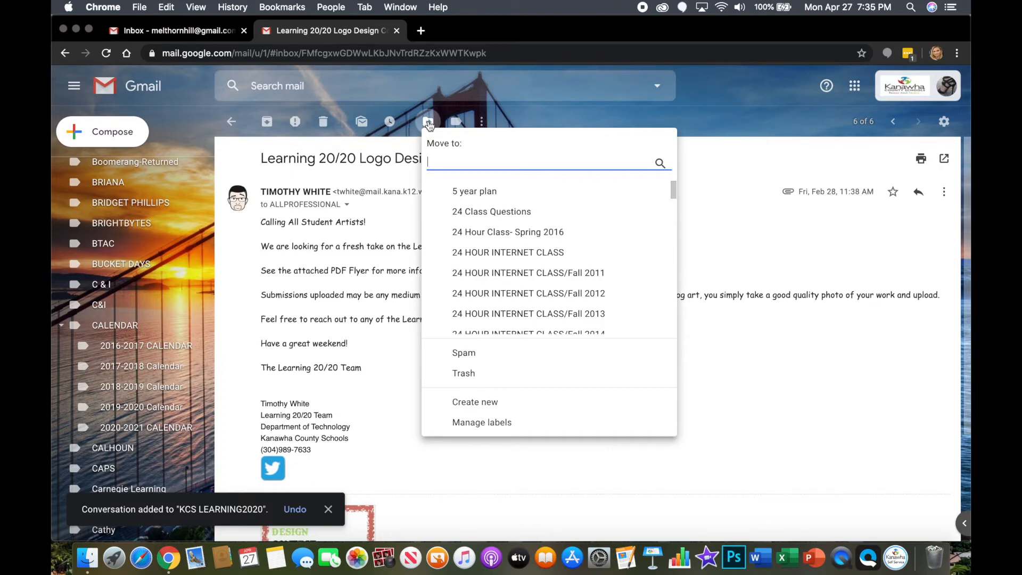
text(lear)
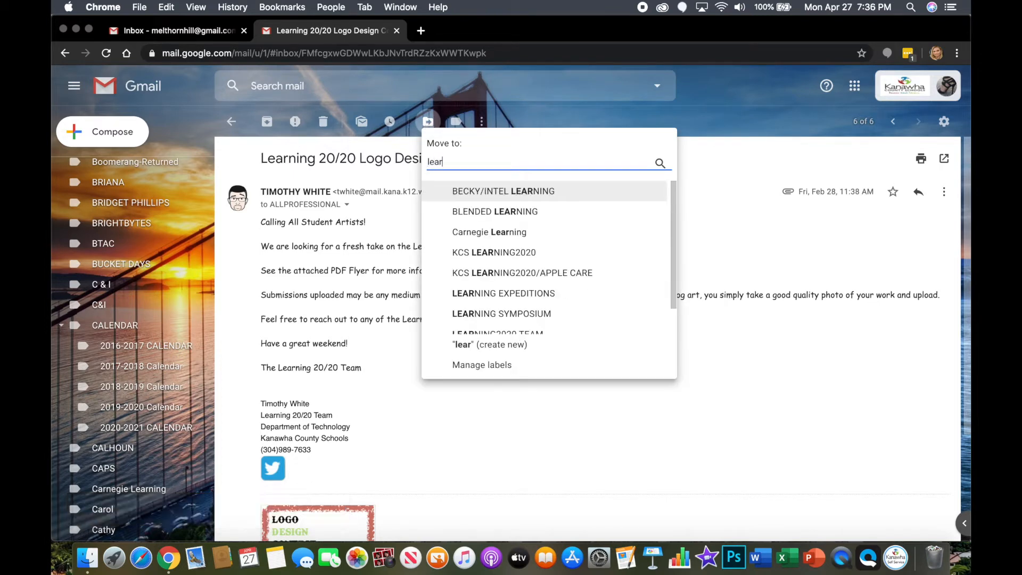
click(474, 253)
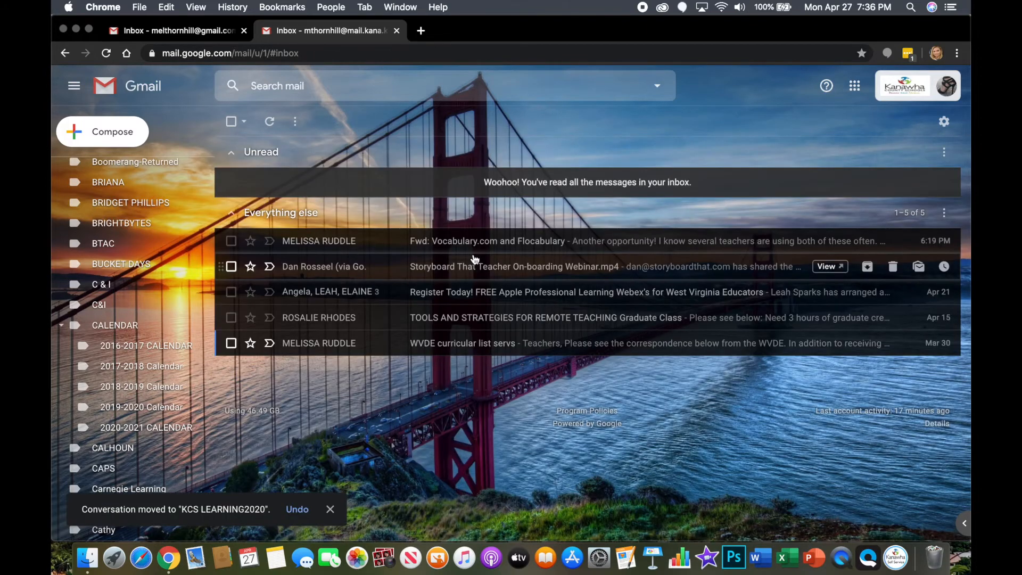
Open the "WVDE curricular list servs" message and apply the top-level label bearing the sender's nickname and the WVDE label.
click(345, 344)
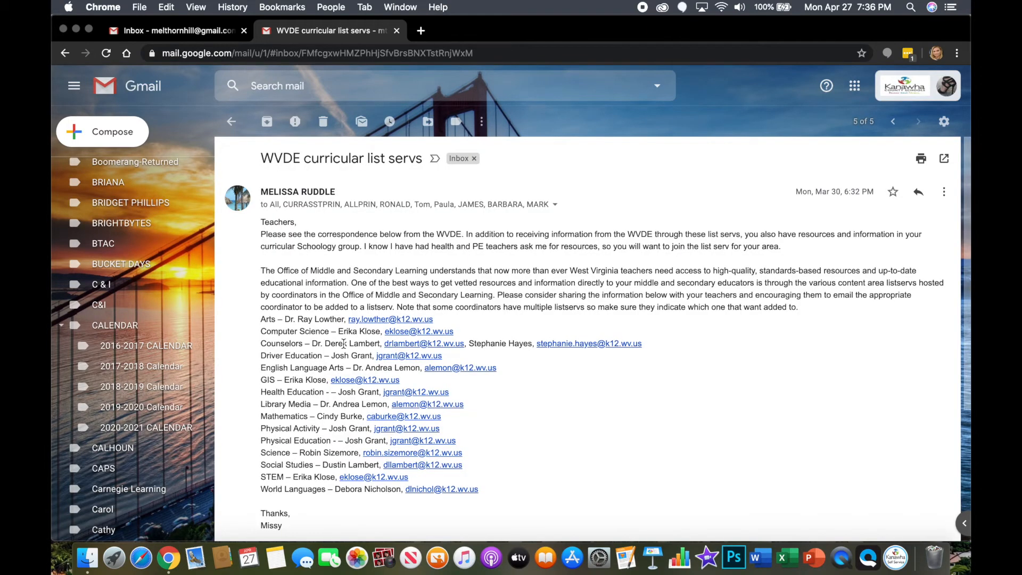
click(457, 123)
text(mis)
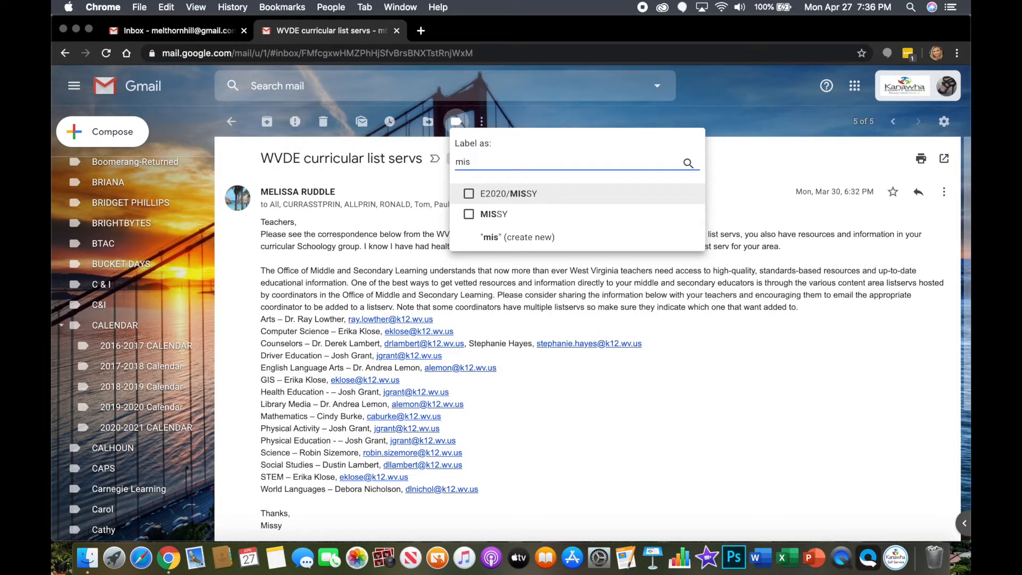
click(497, 216)
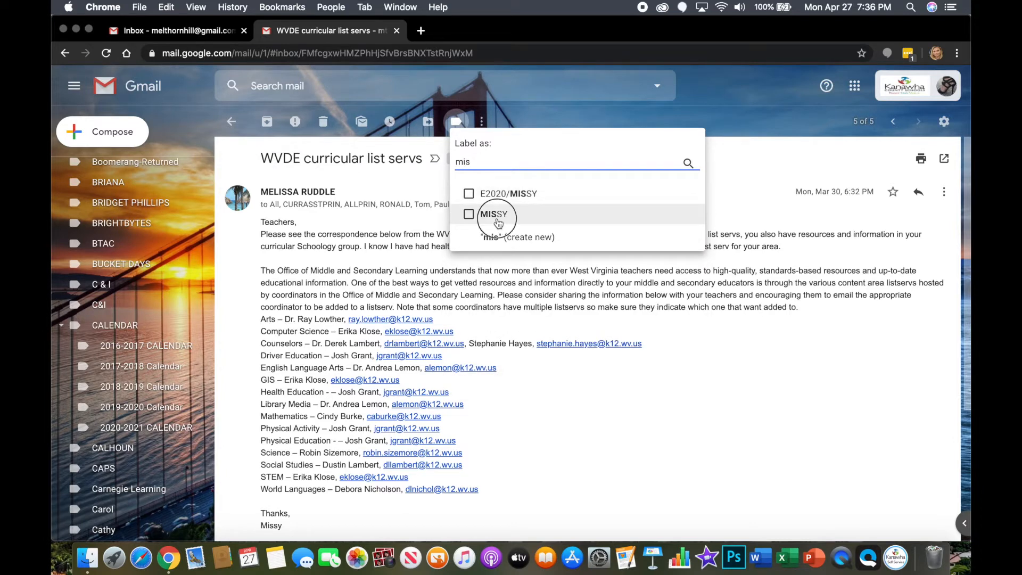
click(456, 121)
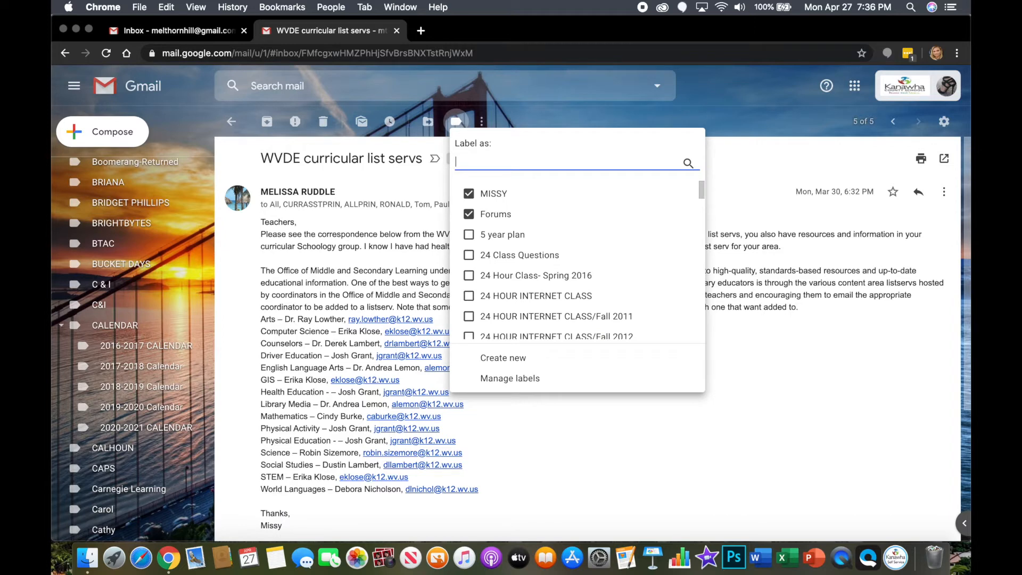
text(wv)
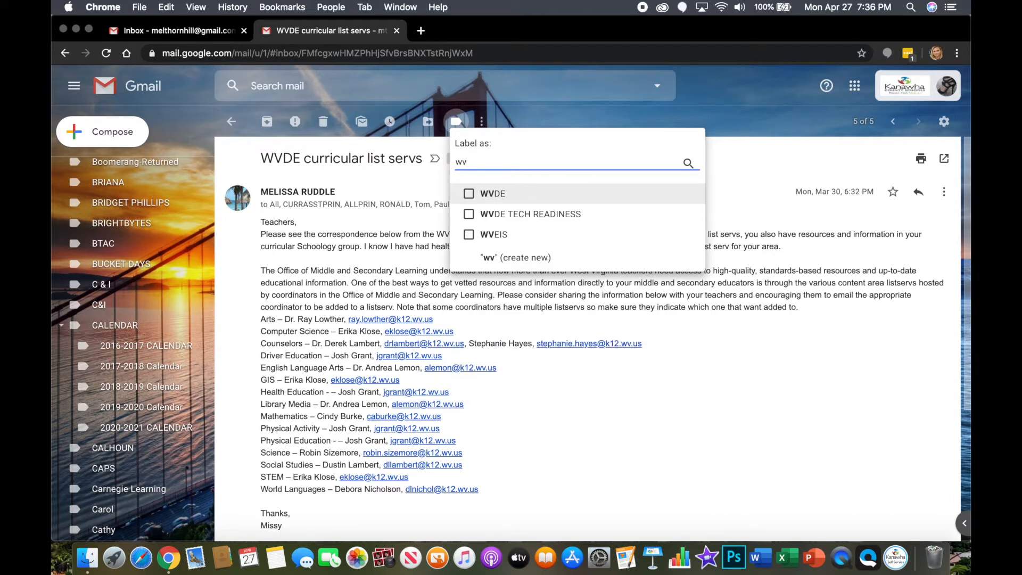
click(505, 194)
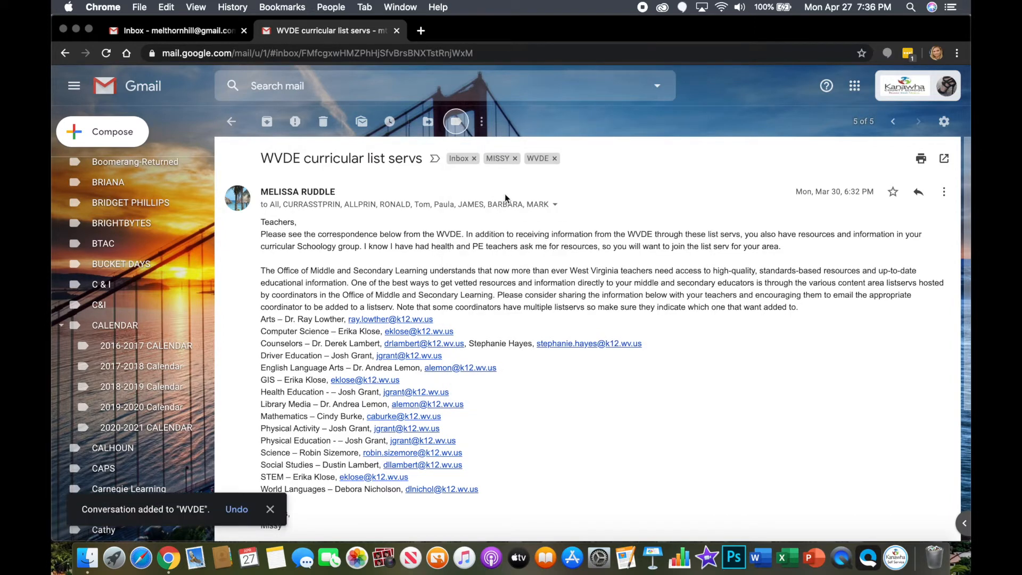
Move the "WVDE curricular list servs" message out of the inbox to the top-level label bearing the sender's nickname.
scroll(528, 431, down, 3)
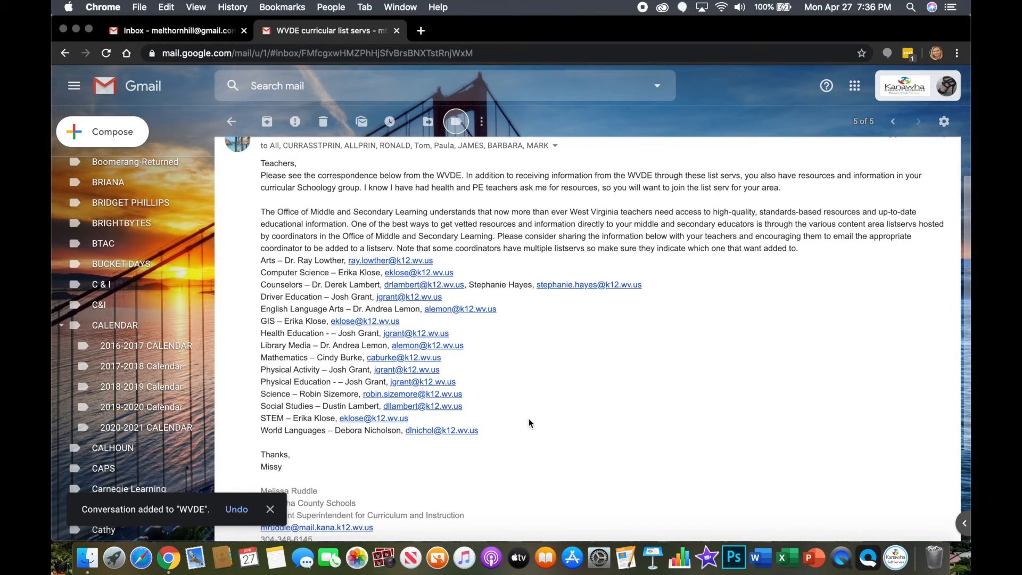
scroll(515, 346, down, 3)
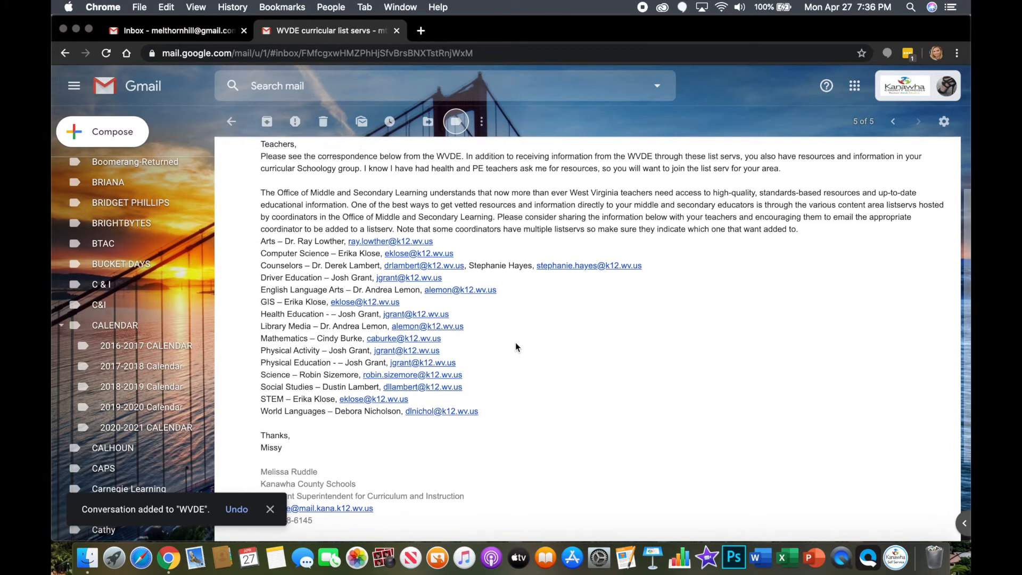
scroll(515, 347, up, 5)
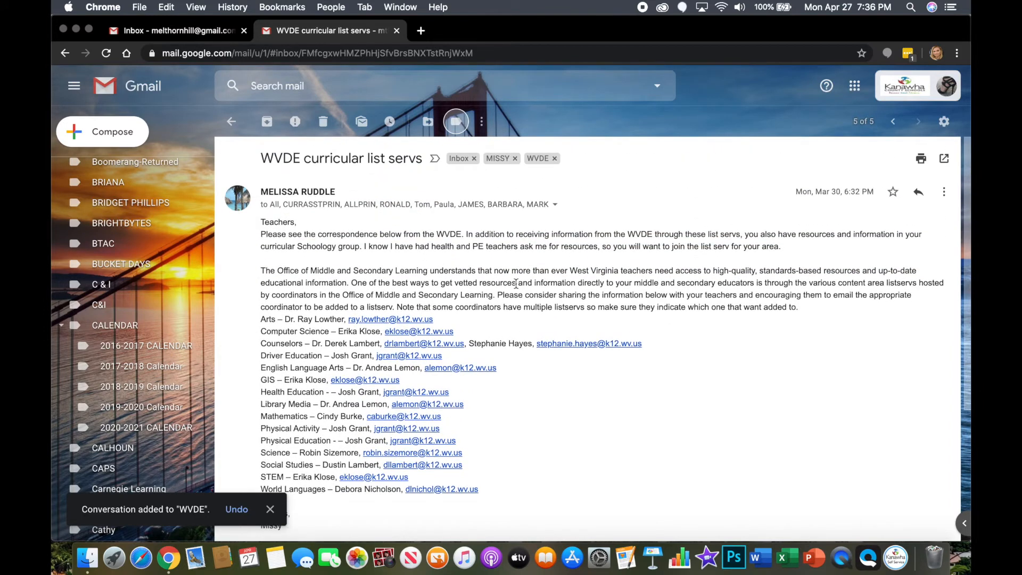
click(429, 123)
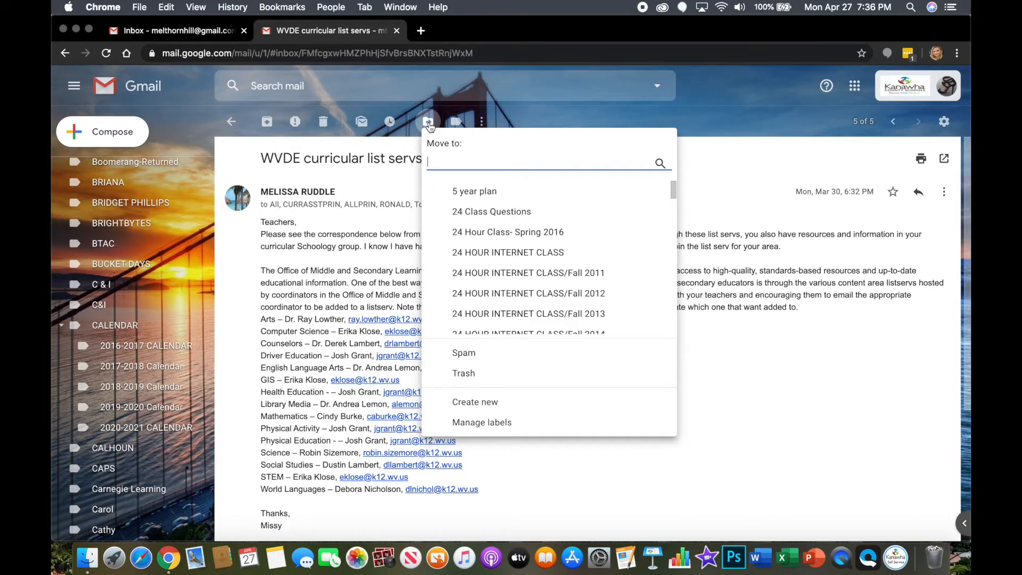
text(miss)
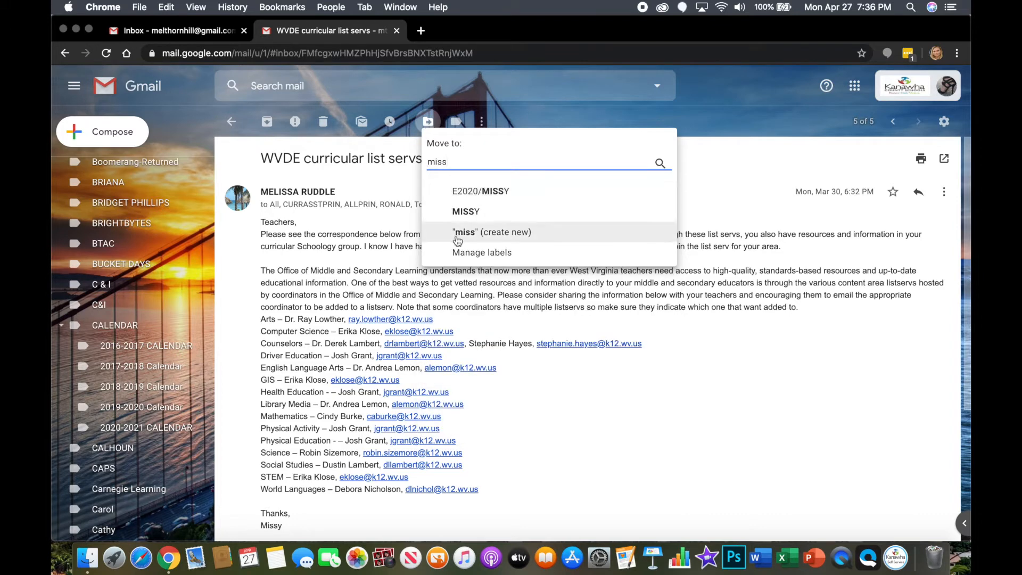
click(461, 210)
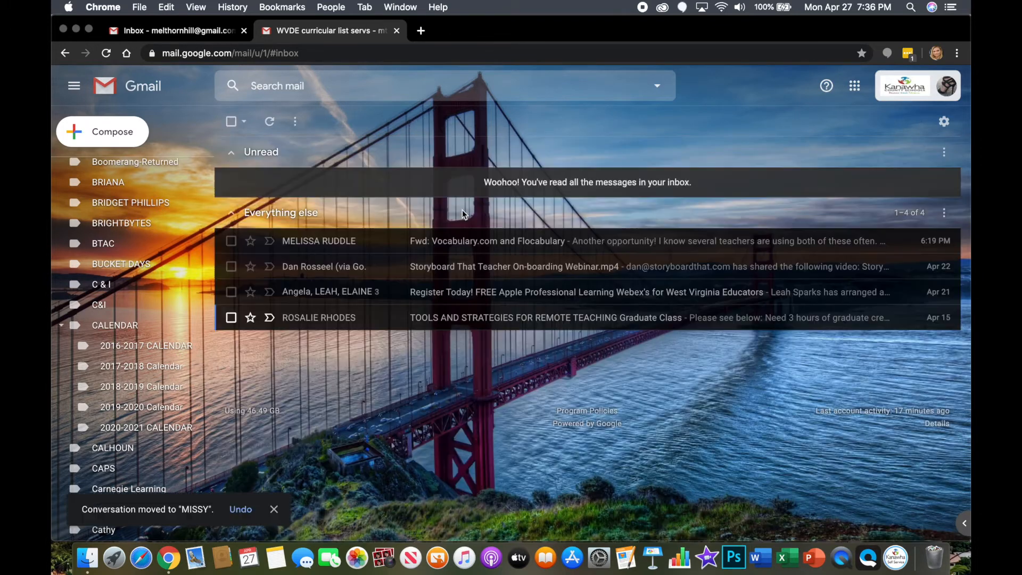
Open the "TOOLS AND STRATEGIES FOR REMOTE TEACHING Graduate Class" message and apply the label bearing the sender's nickname.
click(322, 317)
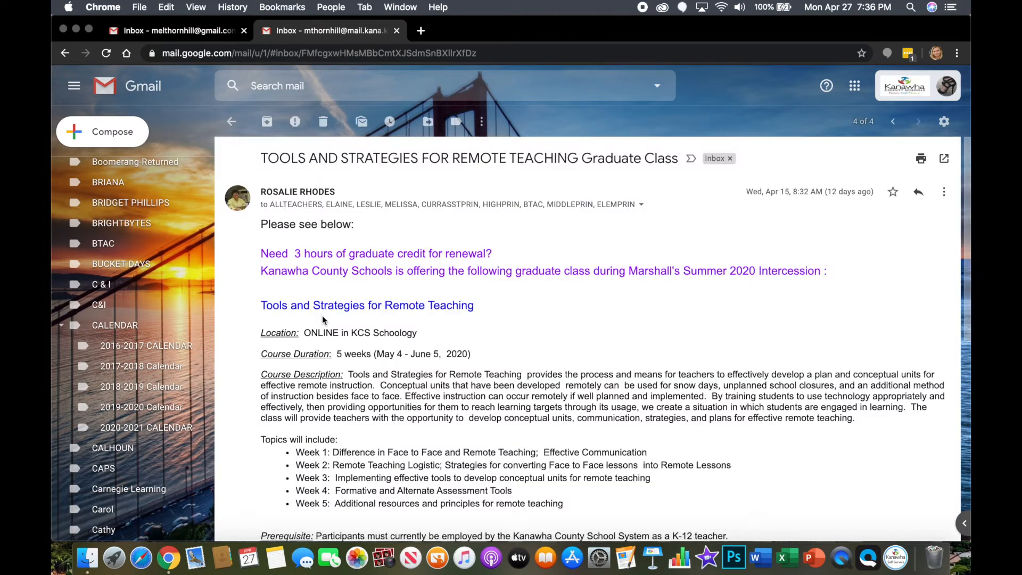
click(455, 123)
text(ro)
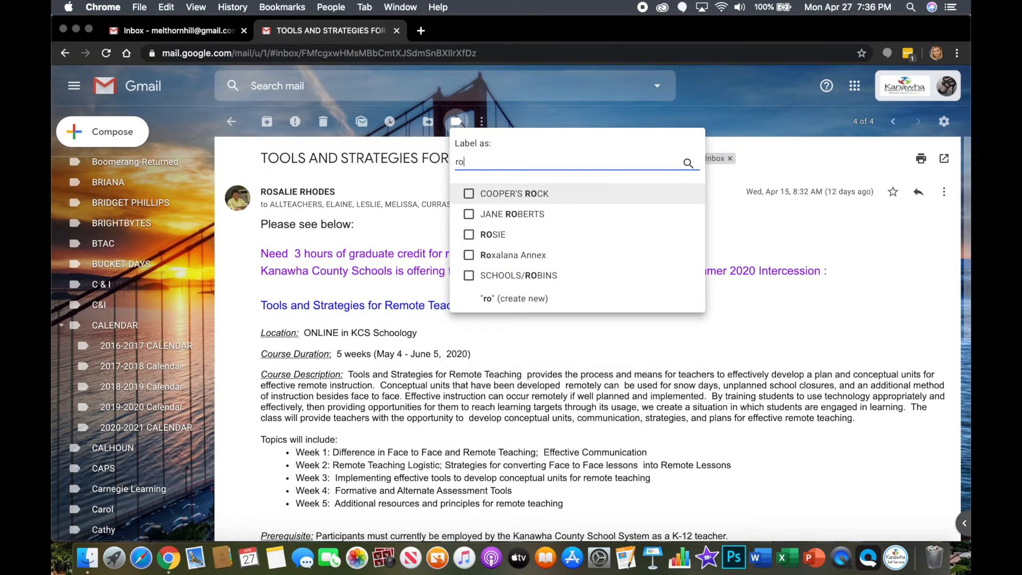
click(498, 235)
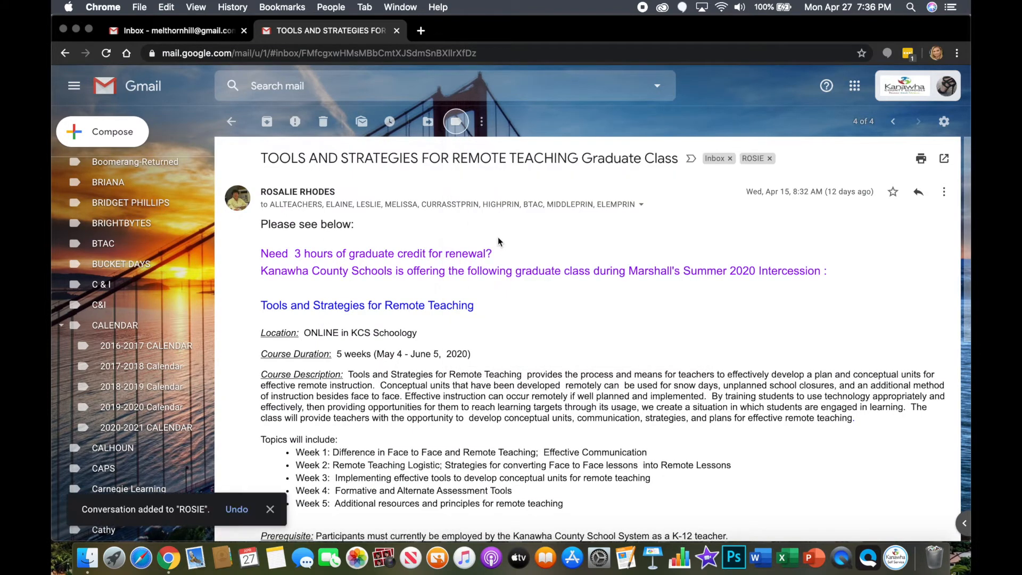
Add the Grad School label to the remote teaching graduate class message.
click(456, 122)
text(gr)
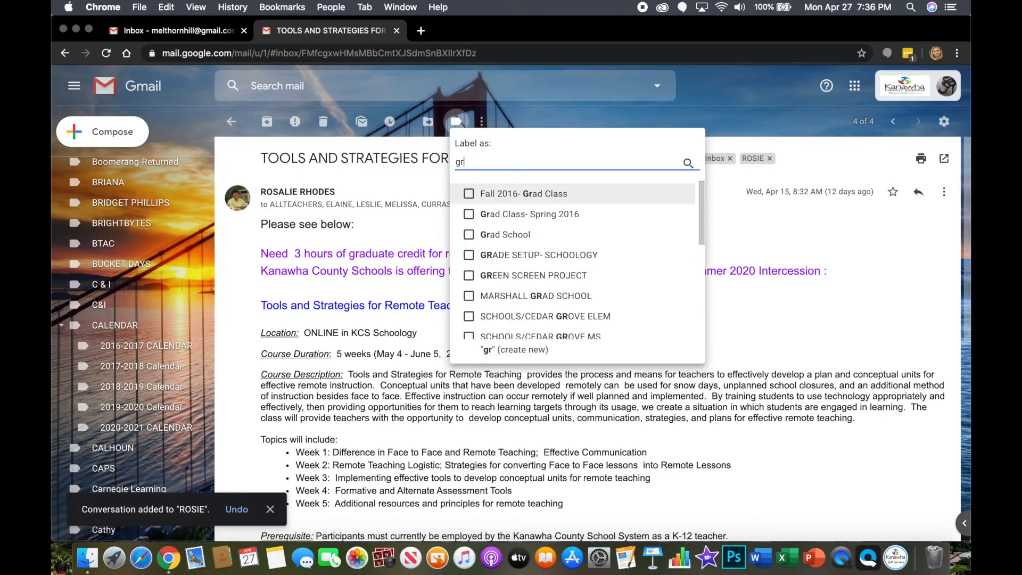
text(ad)
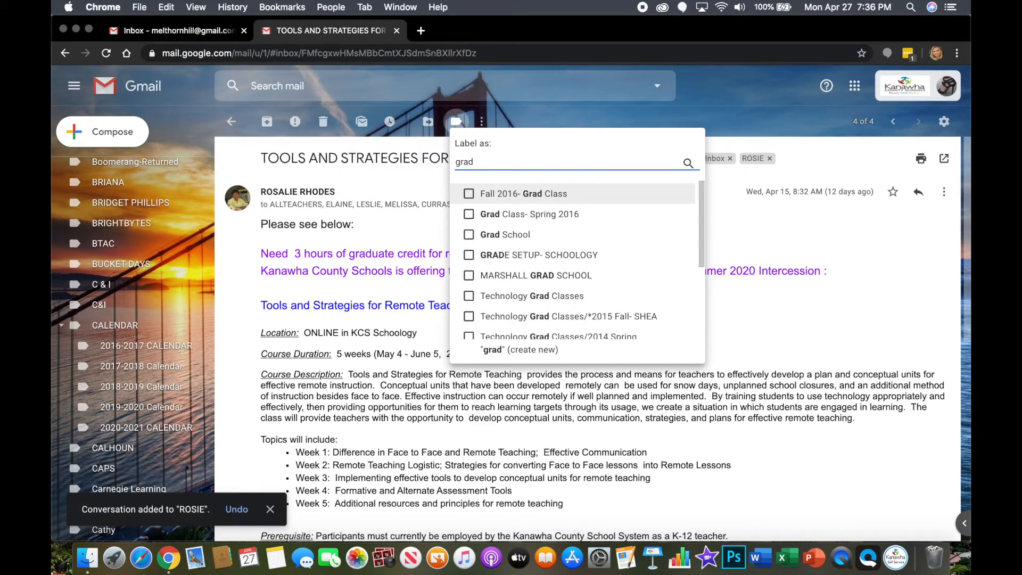
click(505, 237)
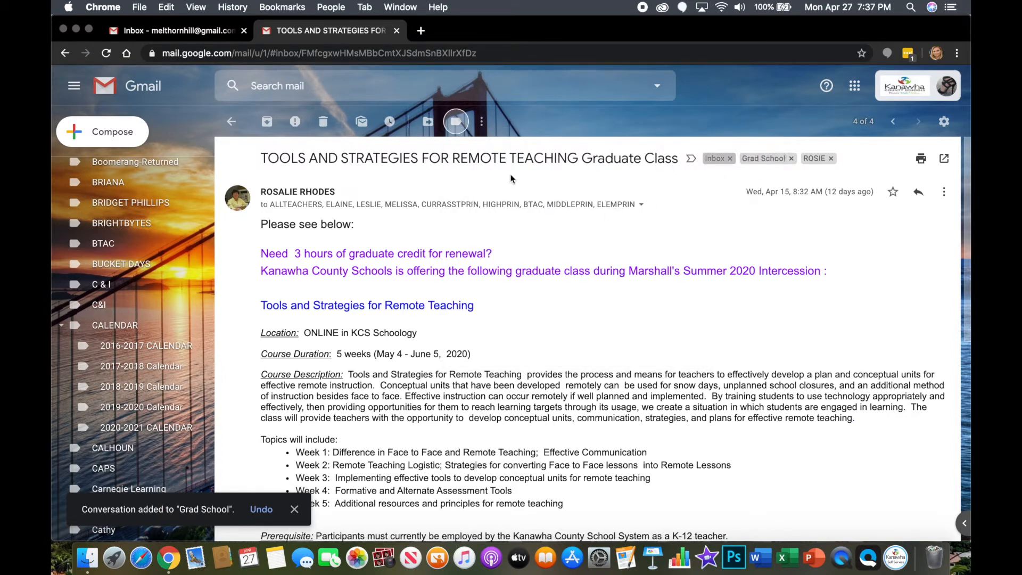
Move the remote teaching graduate class message out of the inbox to the label bearing the sender's nickname.
click(426, 123)
text(ro)
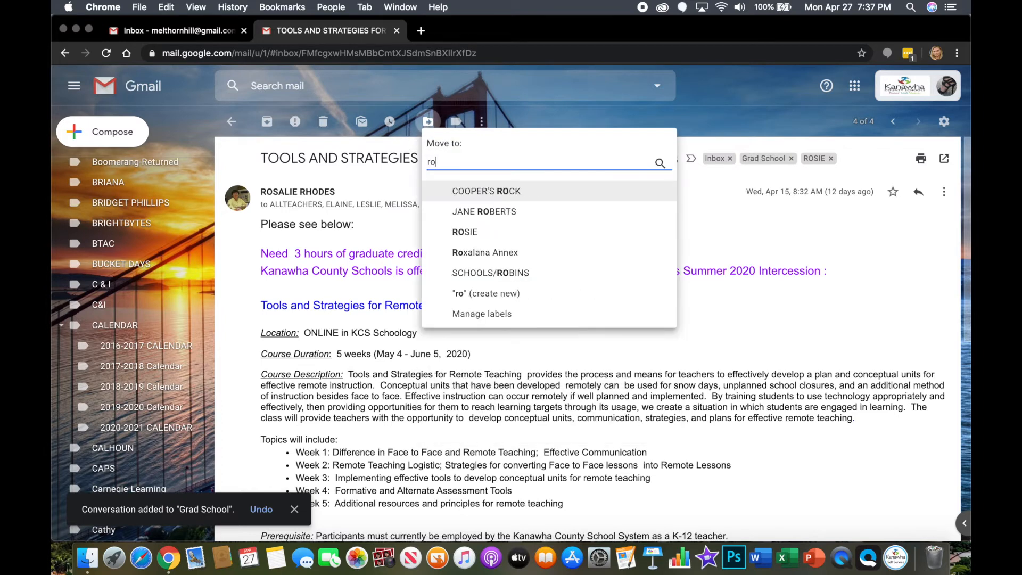
click(474, 232)
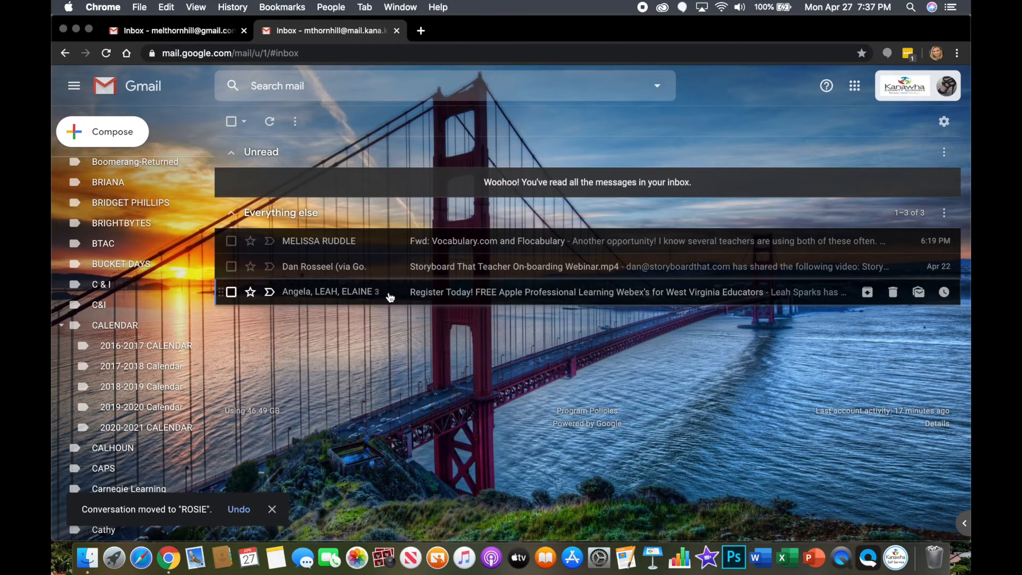
Open the "Register Today! FREE Apple Professional Learning Webex's" conversation and apply the label bearing the first sender's full name.
click(388, 292)
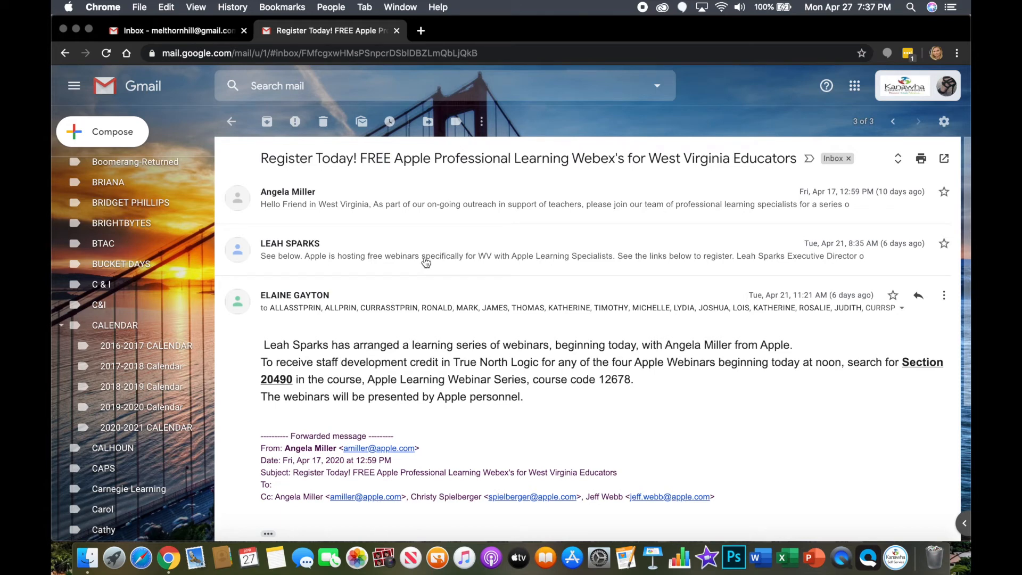
click(459, 123)
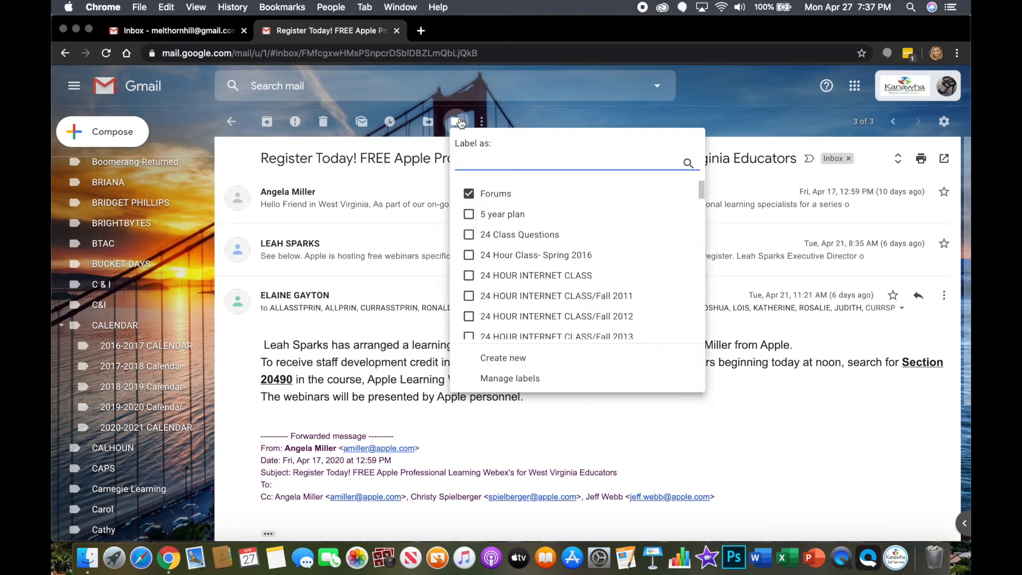
text(ang)
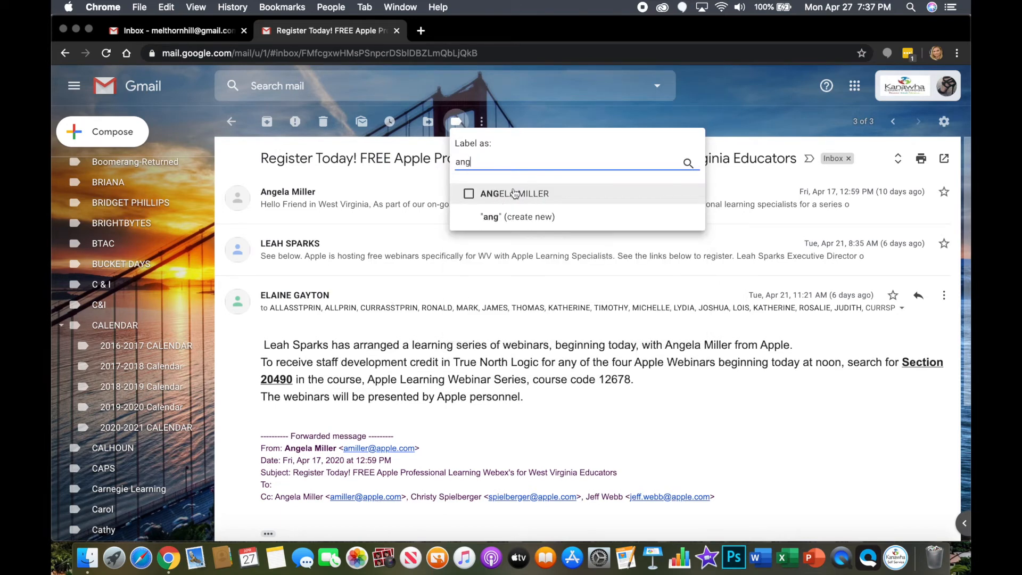
click(514, 193)
Add the labels bearing the second and third senders' first names to the Apple Professional Learning conversation.
click(456, 122)
text(le)
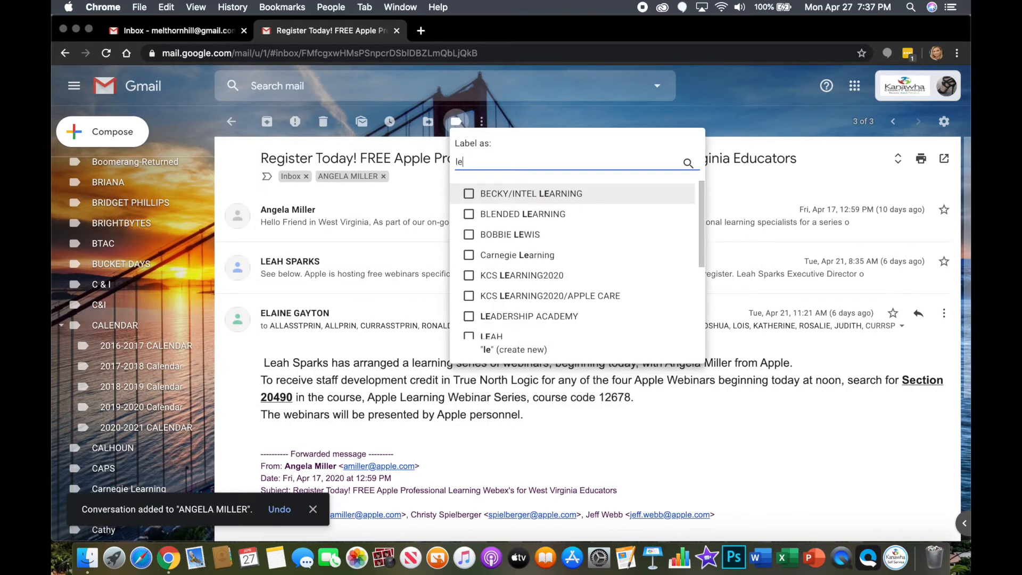
text(ah)
click(513, 195)
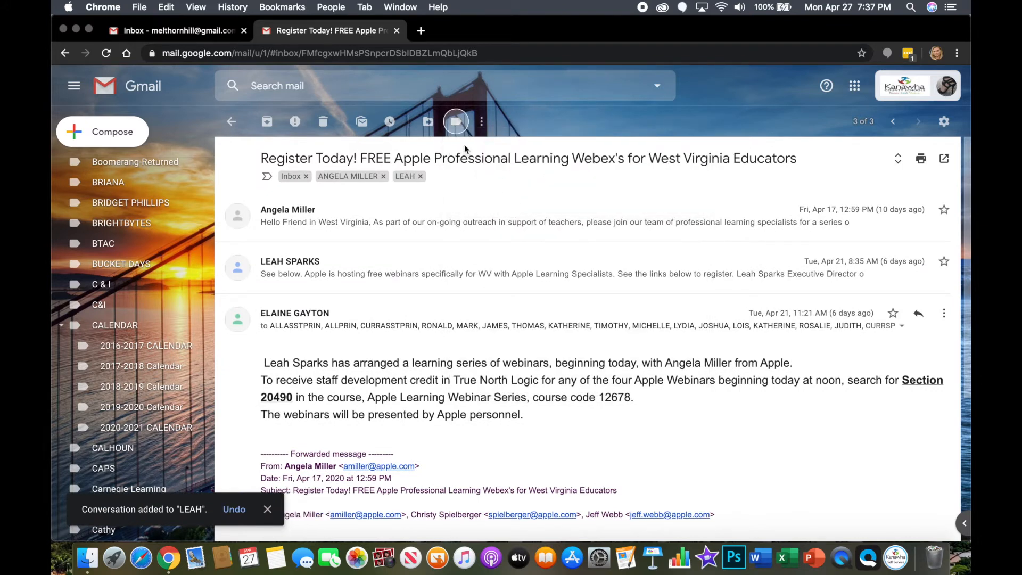
click(456, 121)
text(ela)
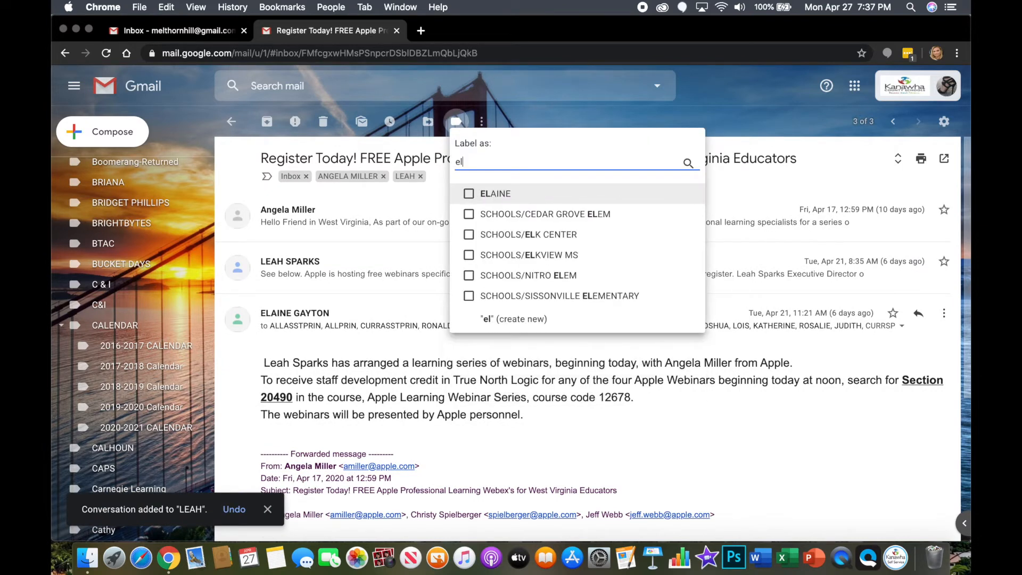
click(510, 196)
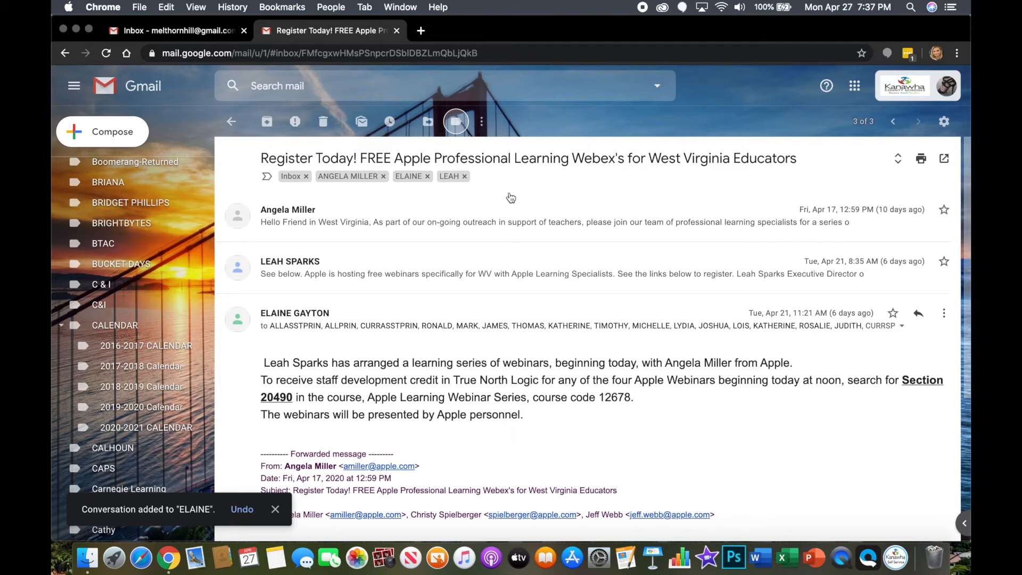
Move the Apple Professional Learning conversation out of the inbox to the APPLE label.
click(429, 122)
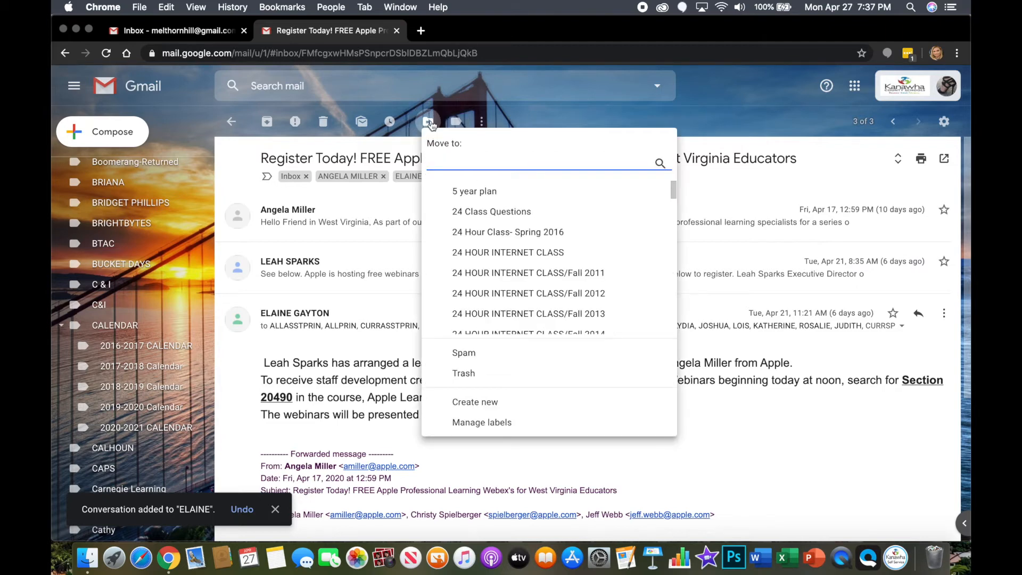
text(ap)
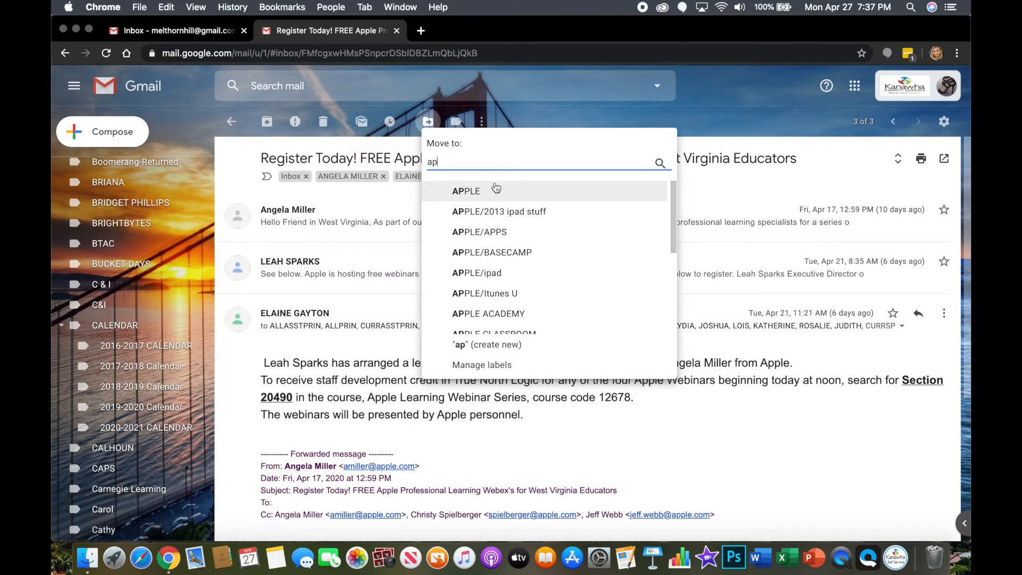
click(491, 187)
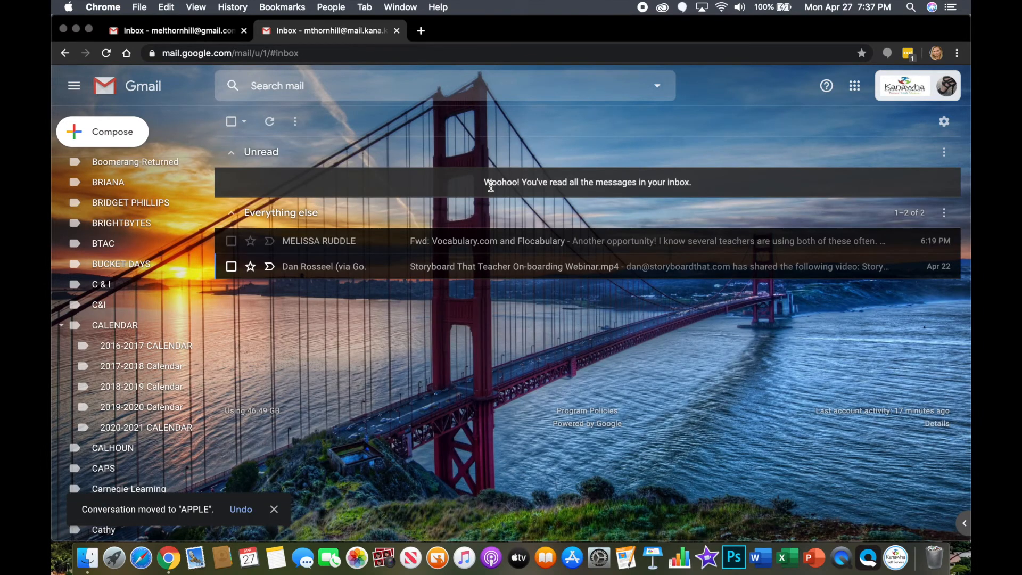
Open the "Storyboard That Teacher On-boarding Webinar.mp4" conversation from the inbox.
click(383, 269)
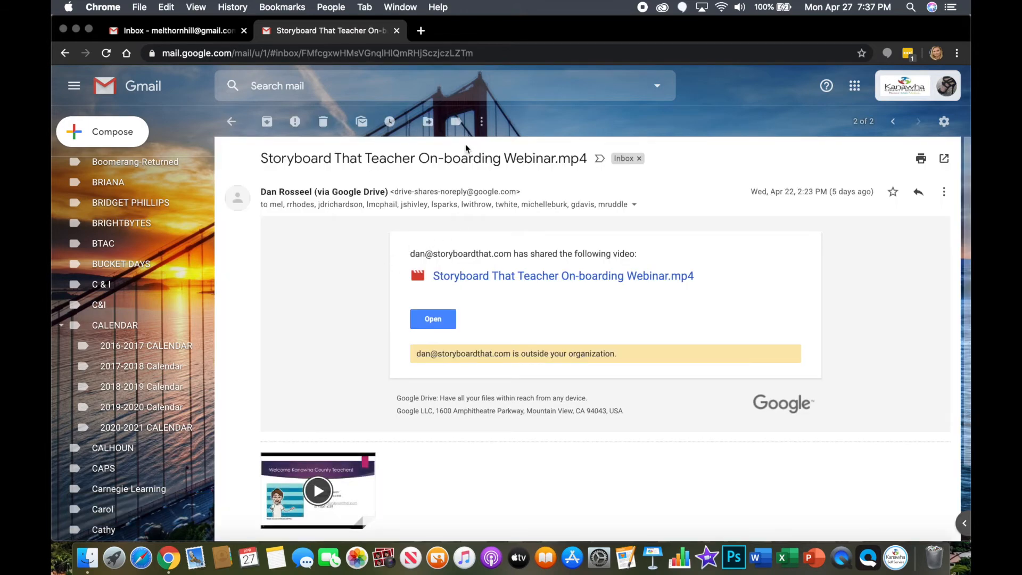
click(460, 125)
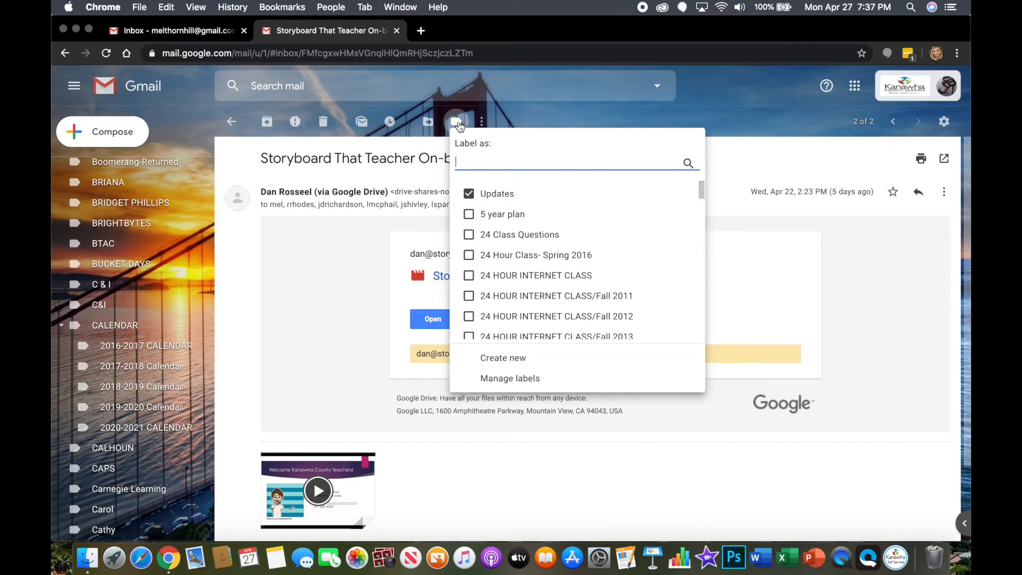
click(528, 360)
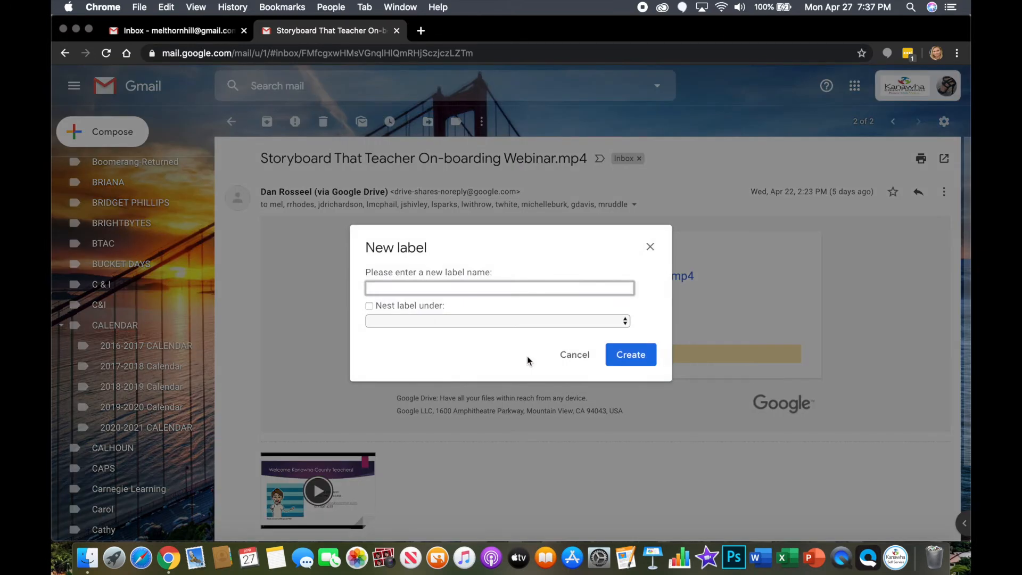
click(651, 247)
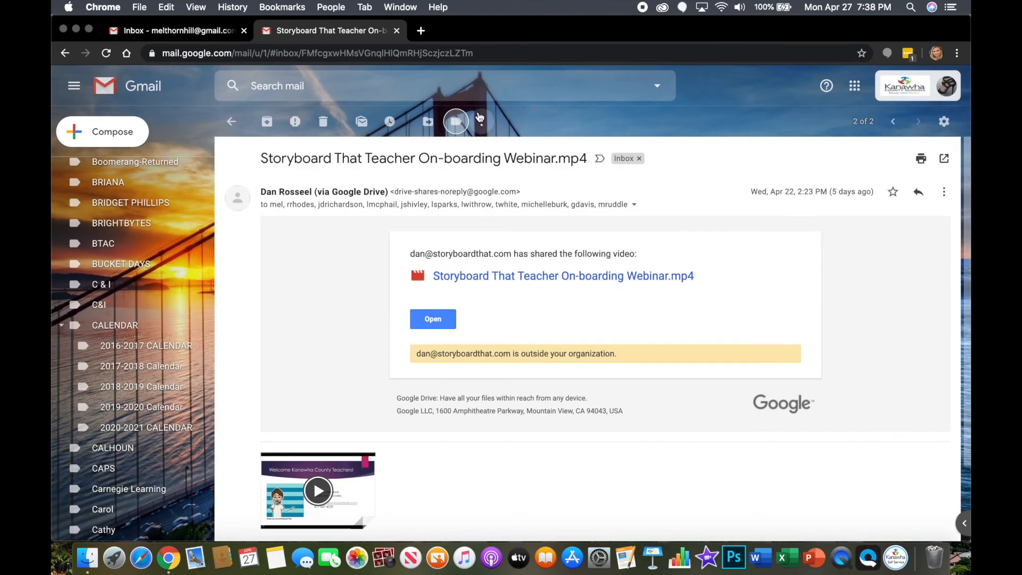
Apply the STORYBOARD THAT and WEBINAR labels to the Storyboard That webinar conversation.
click(456, 121)
text(Story)
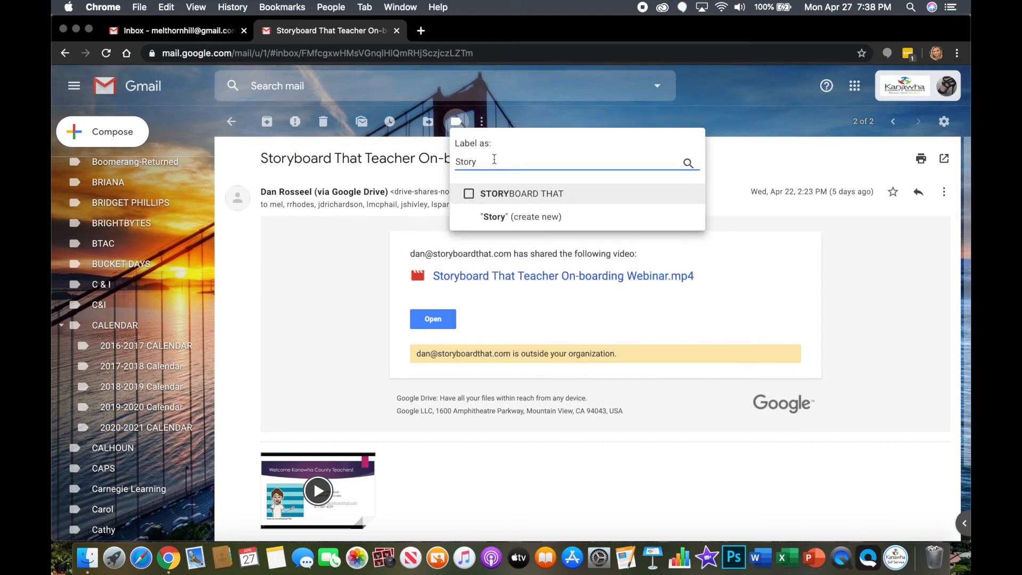
click(506, 194)
click(456, 121)
text(web)
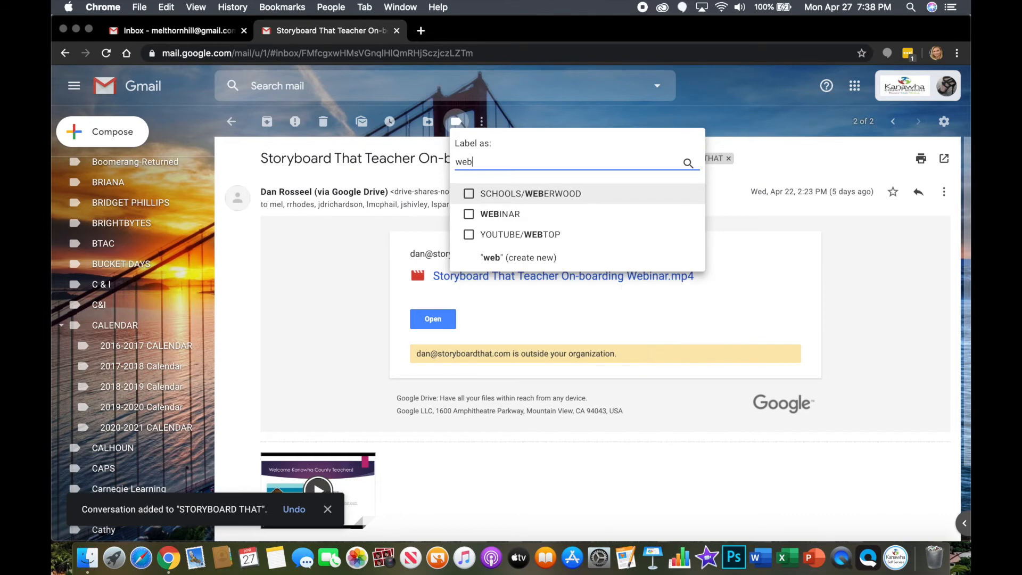
click(518, 215)
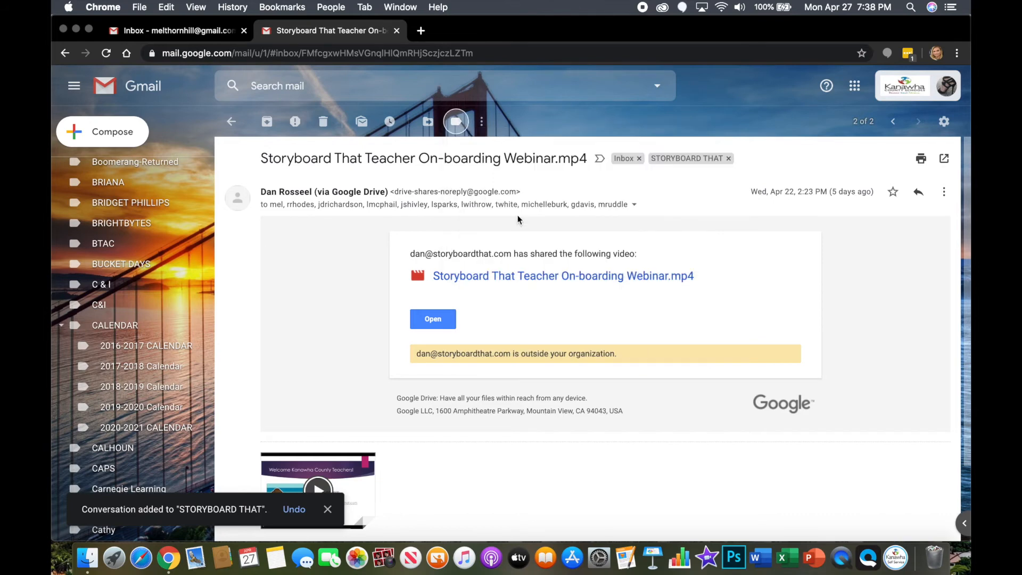
Move the Storyboard That webinar conversation out of the inbox to the STORYBOARD THAT label.
click(428, 122)
text(story)
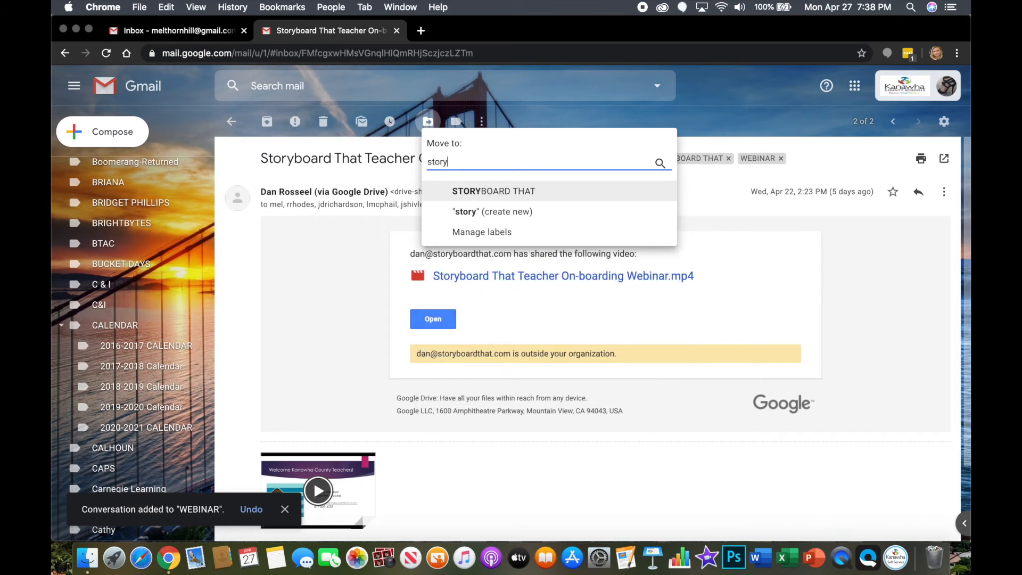
click(561, 190)
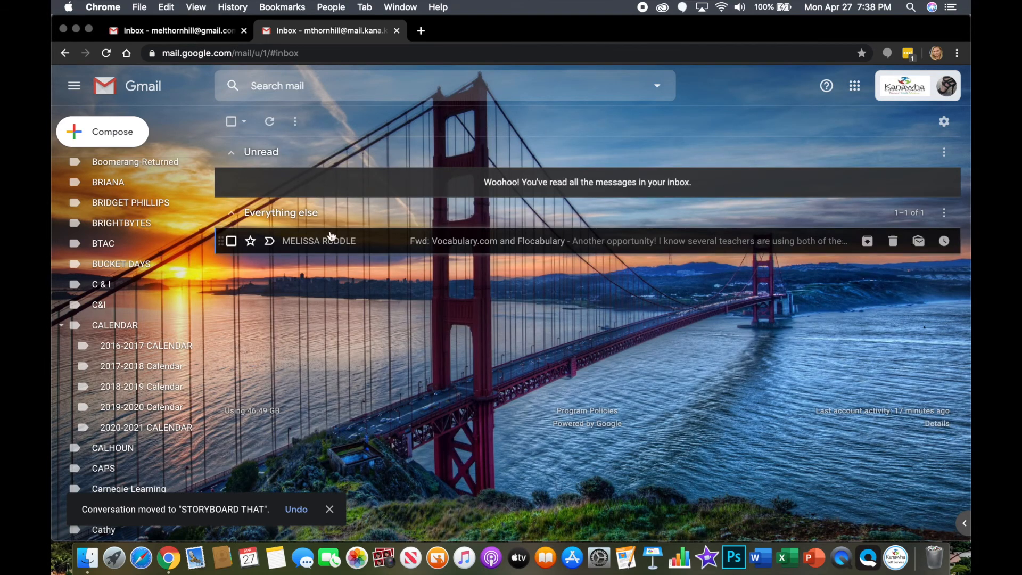
Open the "Fwd: Vocabulary.com and Flocabulary" conversation and apply the top-level label bearing the sender's nickname.
click(330, 237)
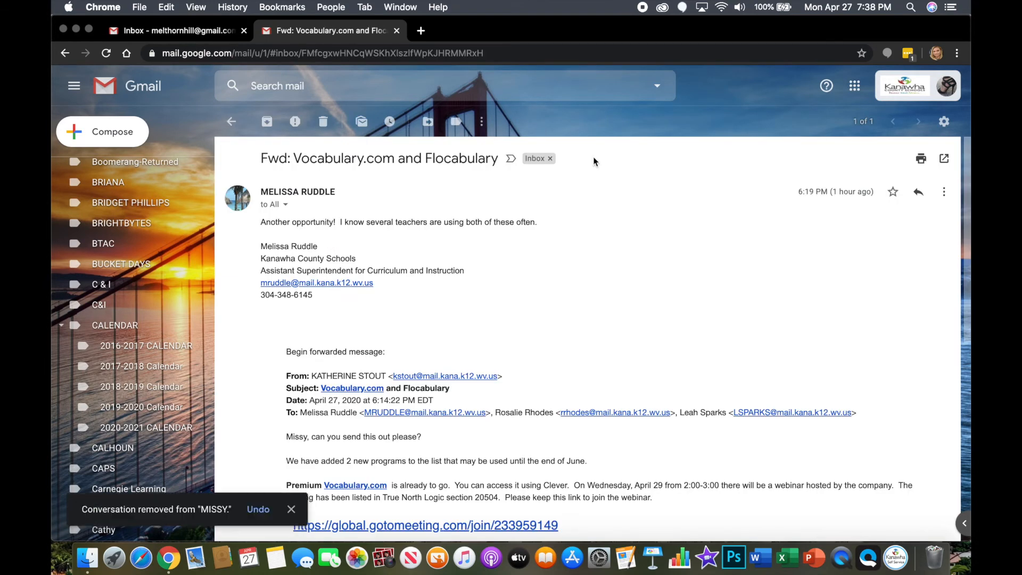
click(456, 122)
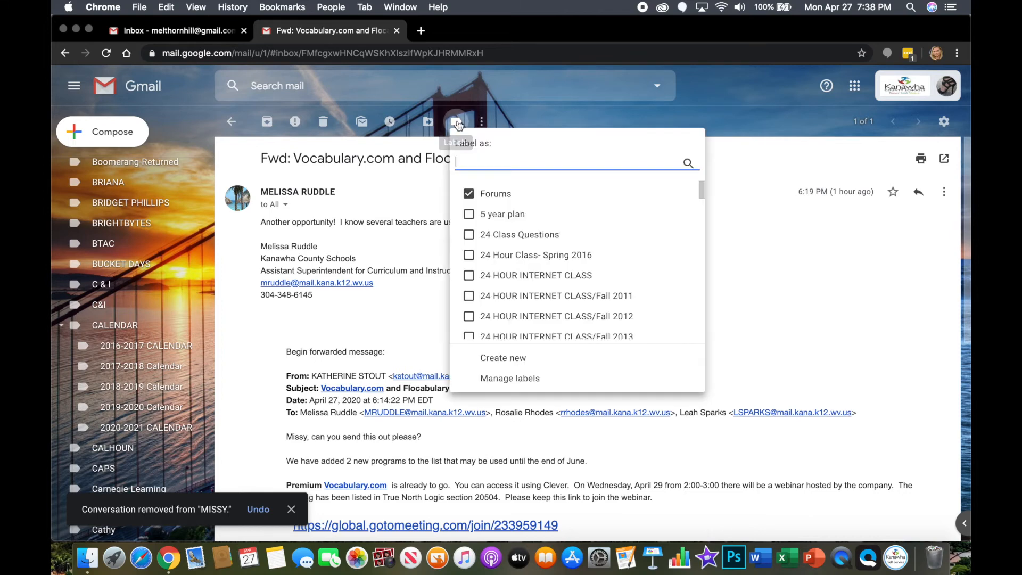
text(Miss)
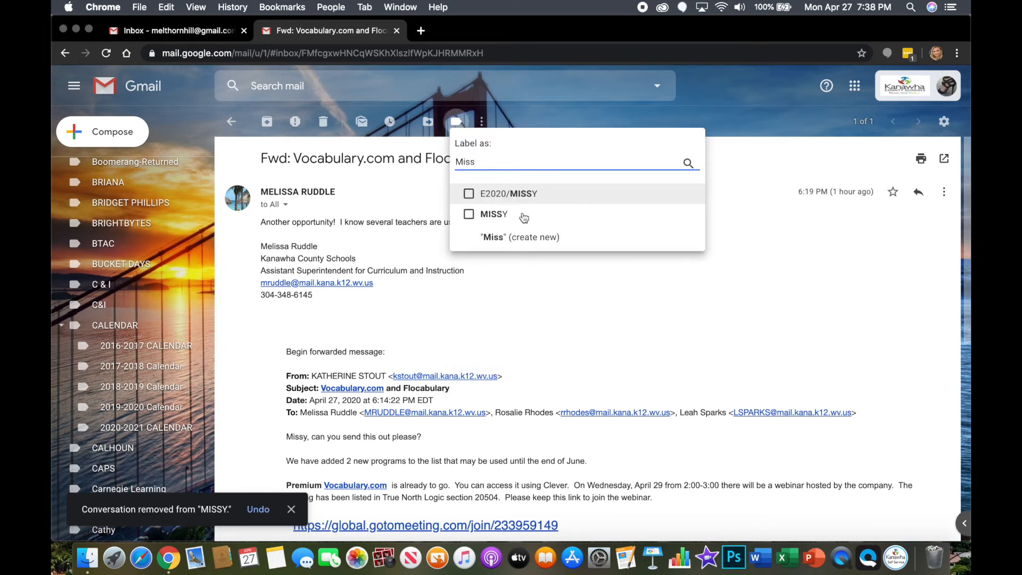
click(512, 215)
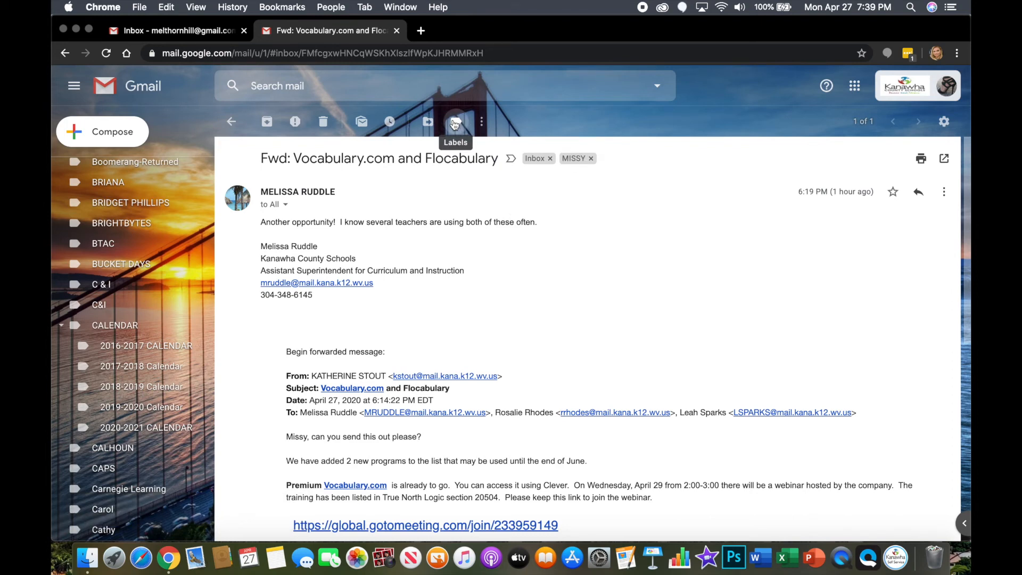
Create a new un-nested label named VOCABULARY.COM and apply it to the Vocabulary.com and Flocabulary conversation.
click(454, 124)
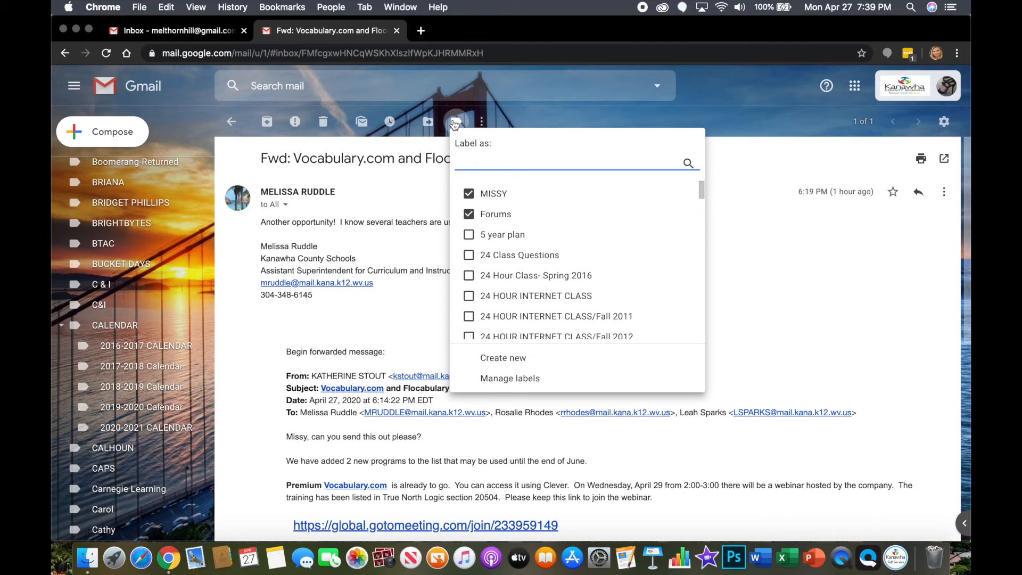
text(VOC)
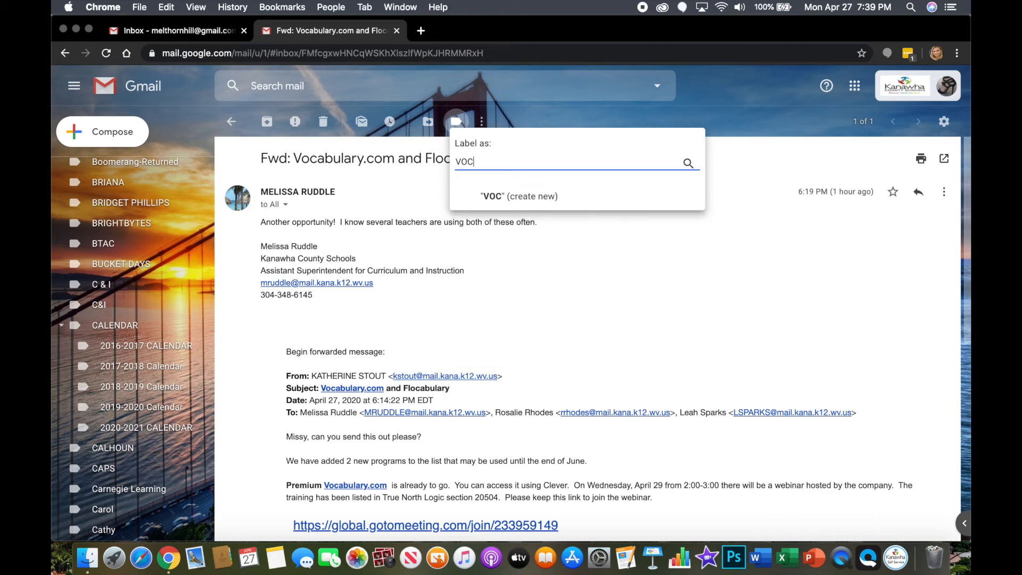
text(A)
text(BULARY.COM)
click(529, 201)
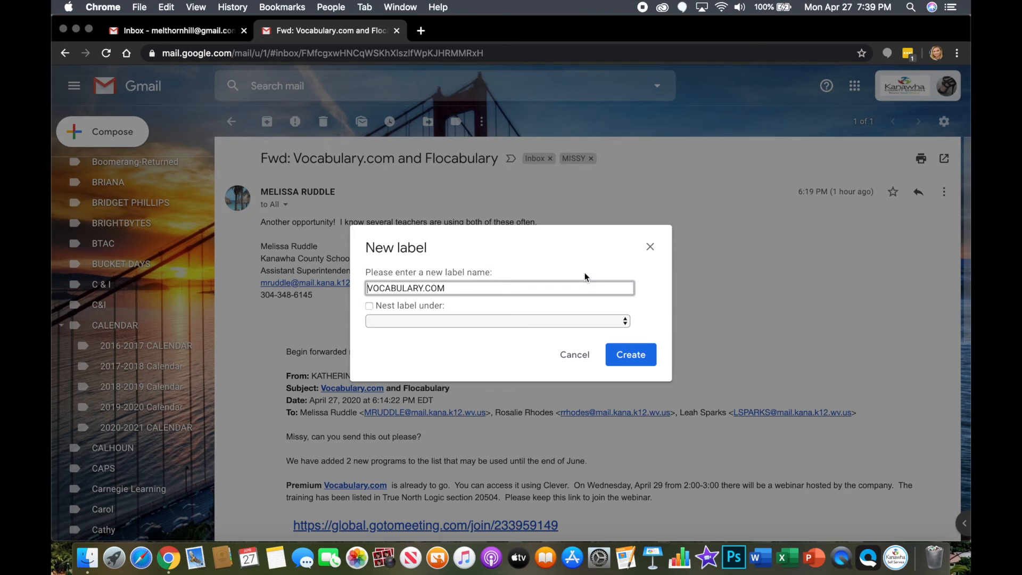
click(637, 356)
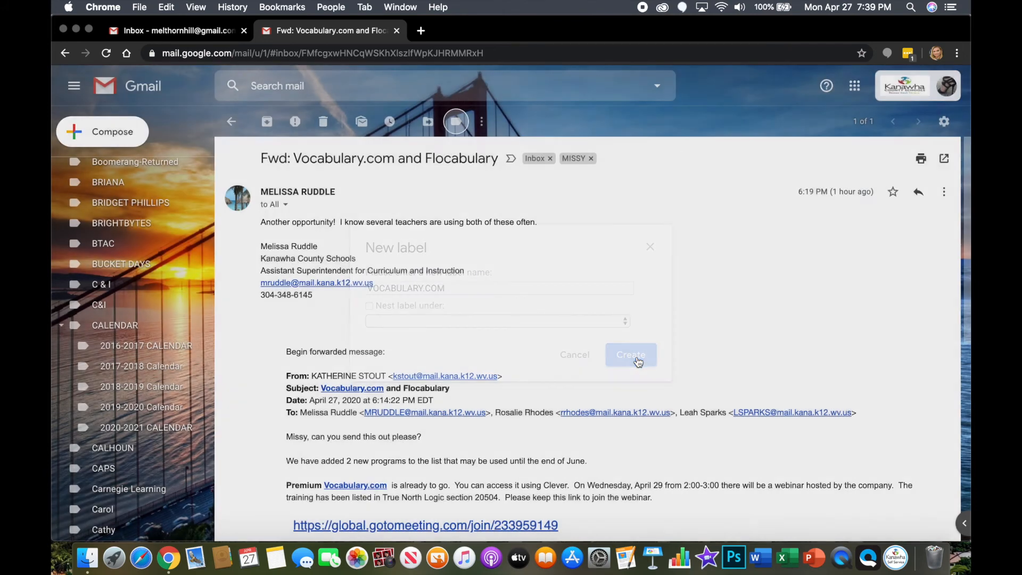
Move the Vocabulary.com and Flocabulary conversation out of the inbox to the top-level label bearing the sender's nickname.
click(428, 121)
text(MISS)
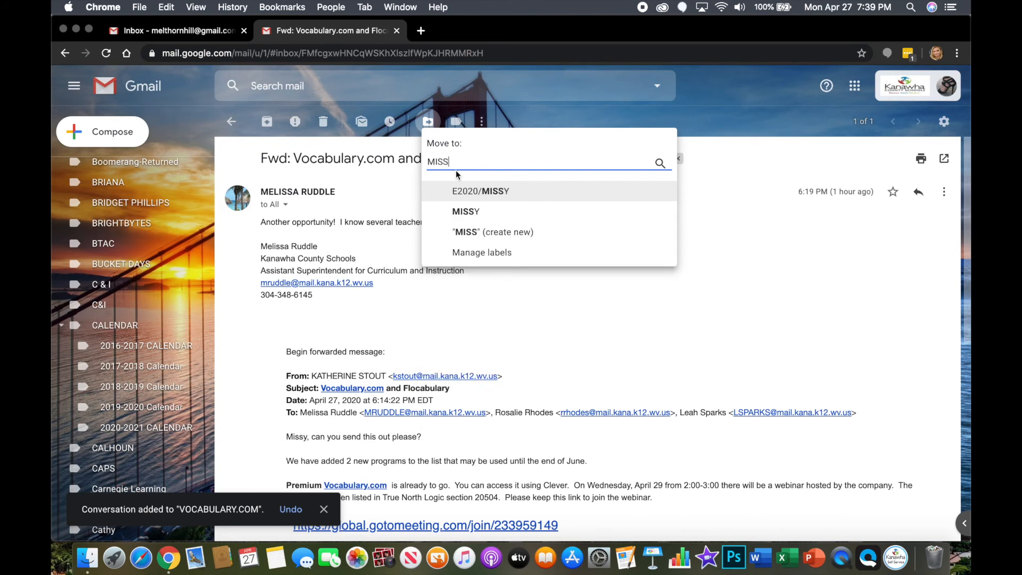
click(477, 210)
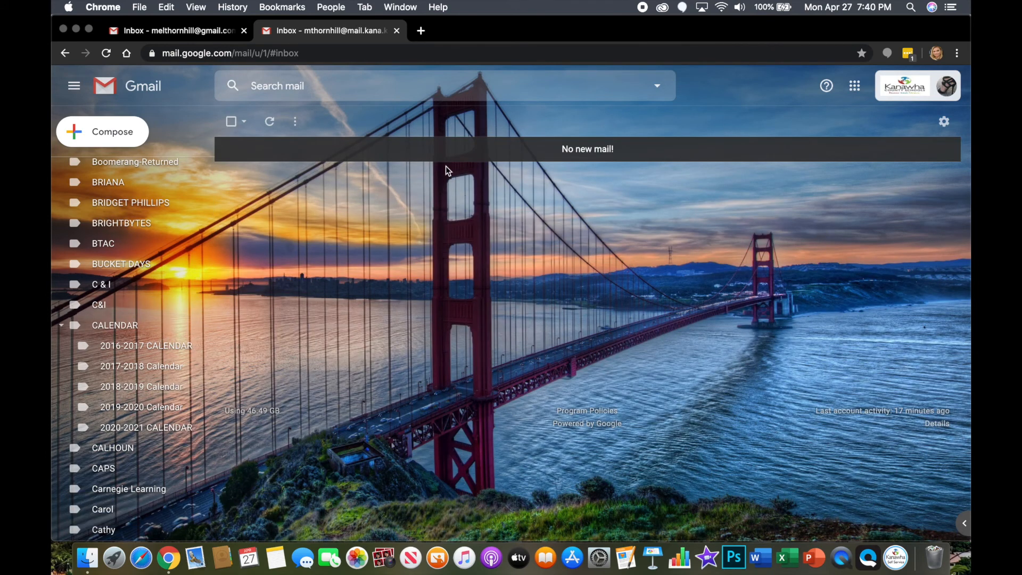
Collapse the CALENDAR label so its nested calendar labels are hidden.
click(61, 327)
Set the color of the APPLE label and its sublabels to dark green, and expand APPLE to show the sublabels.
scroll(63, 325, down, 5)
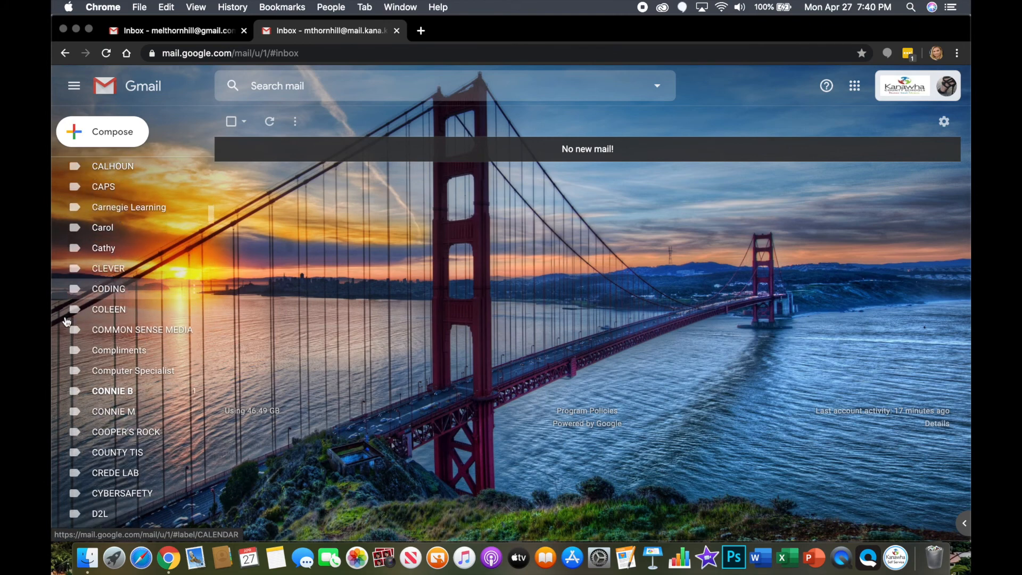
scroll(66, 321, up, 5)
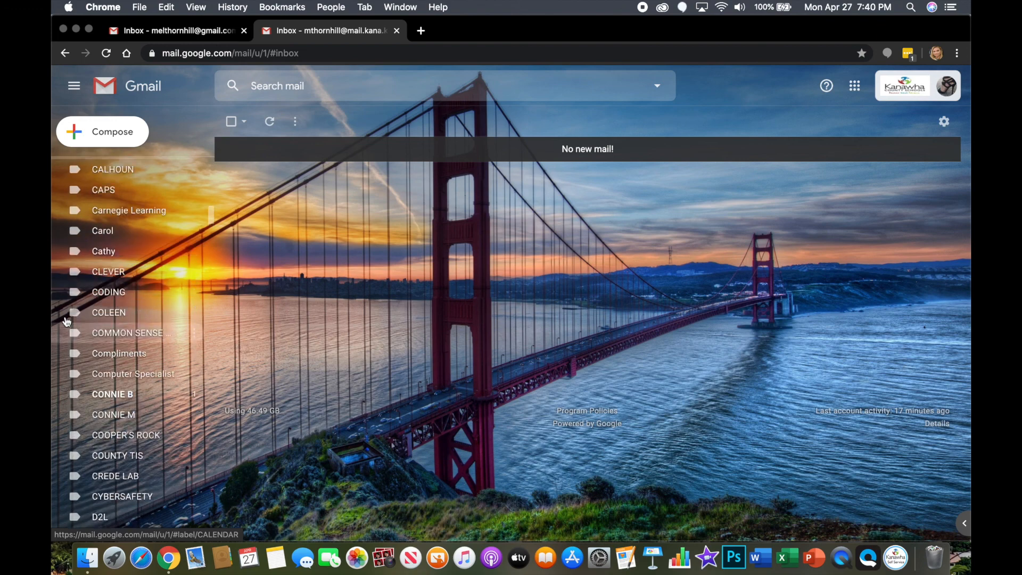
scroll(66, 321, up, 5)
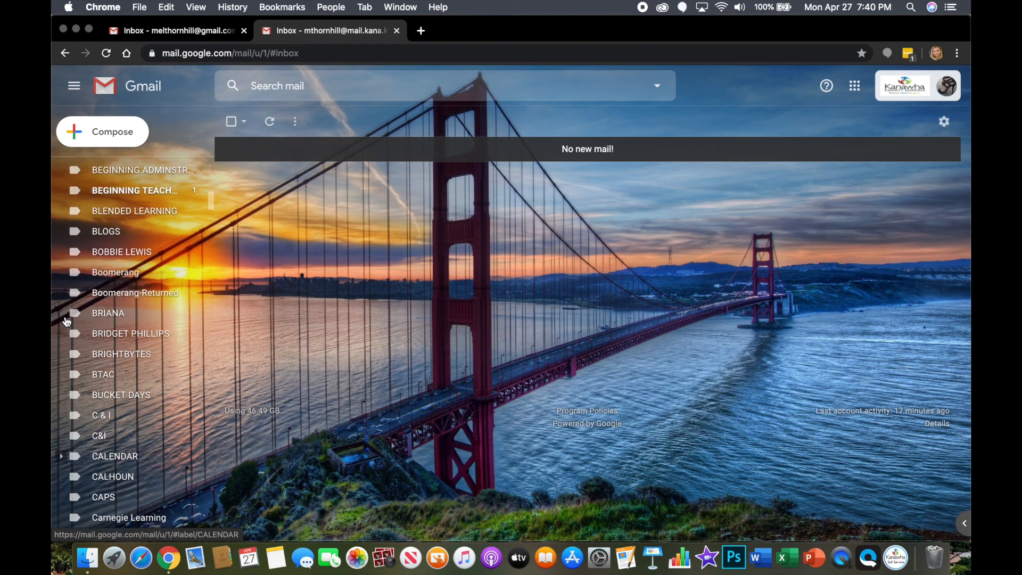
scroll(145, 343, up, 5)
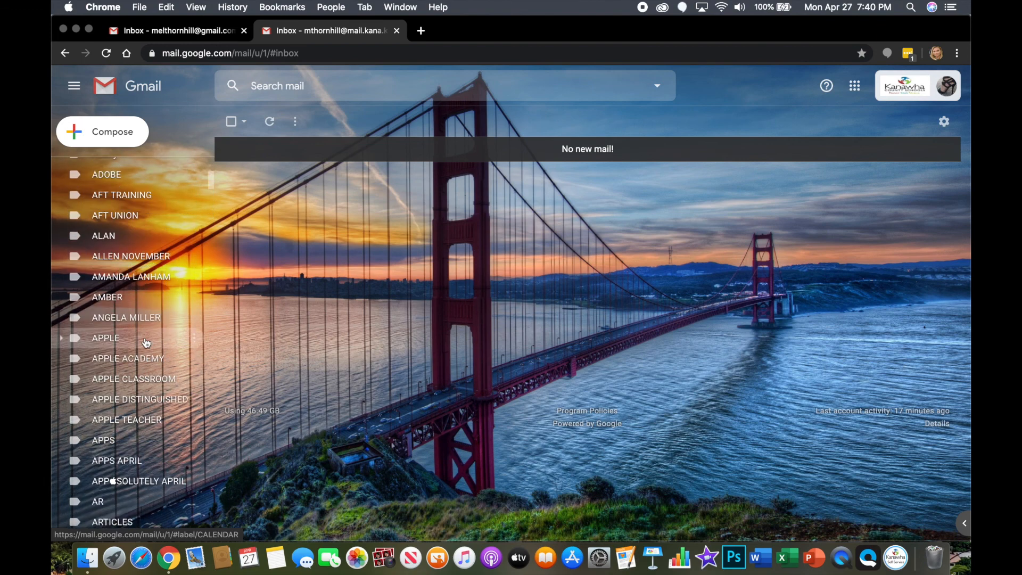
click(195, 338)
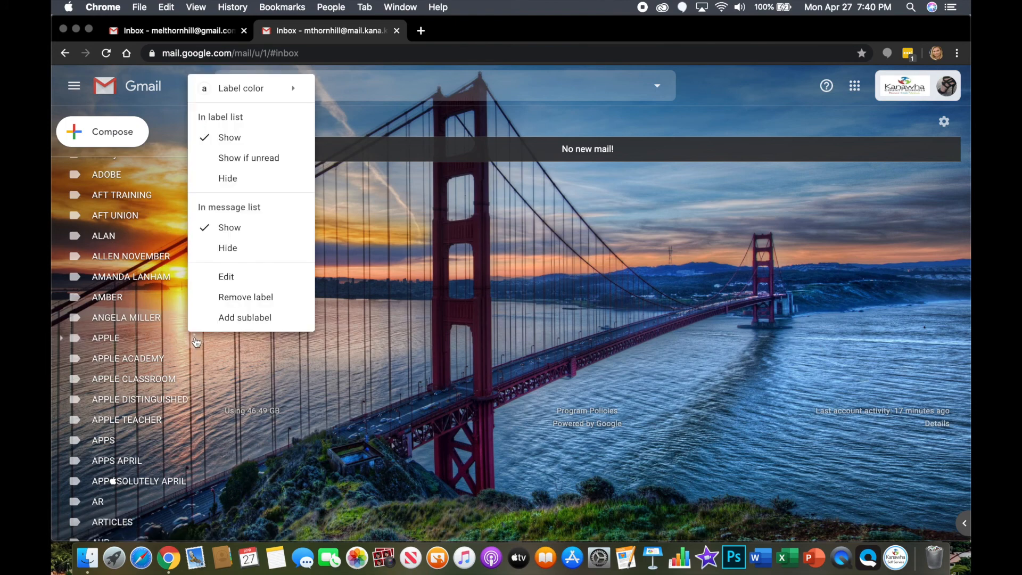
mouse_move(288, 92)
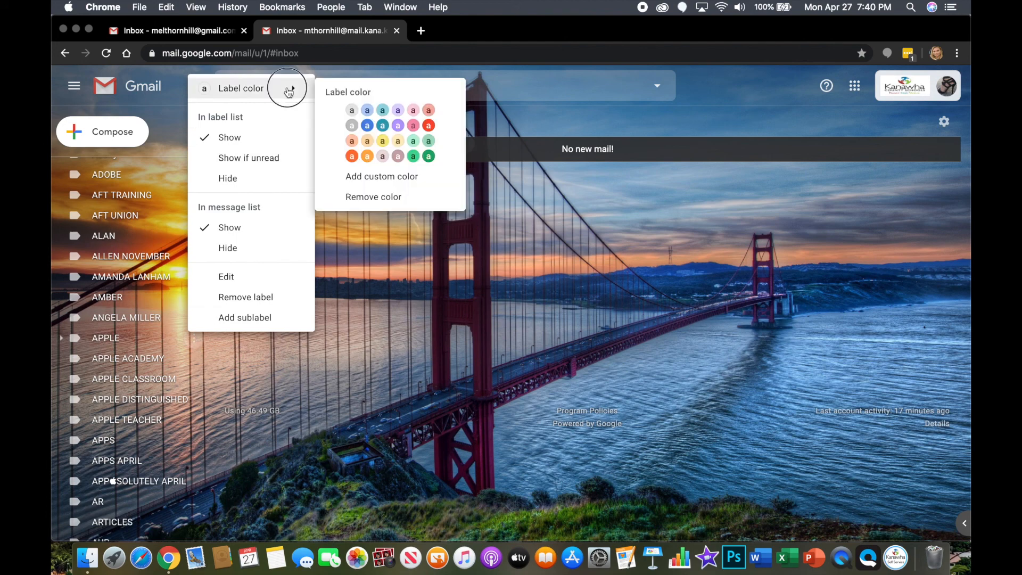
click(429, 156)
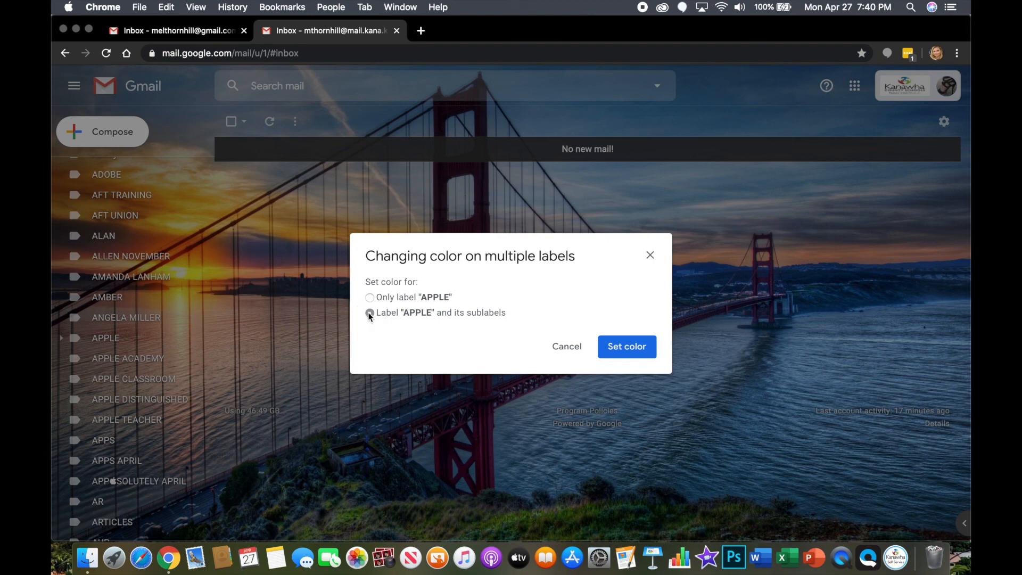
click(626, 346)
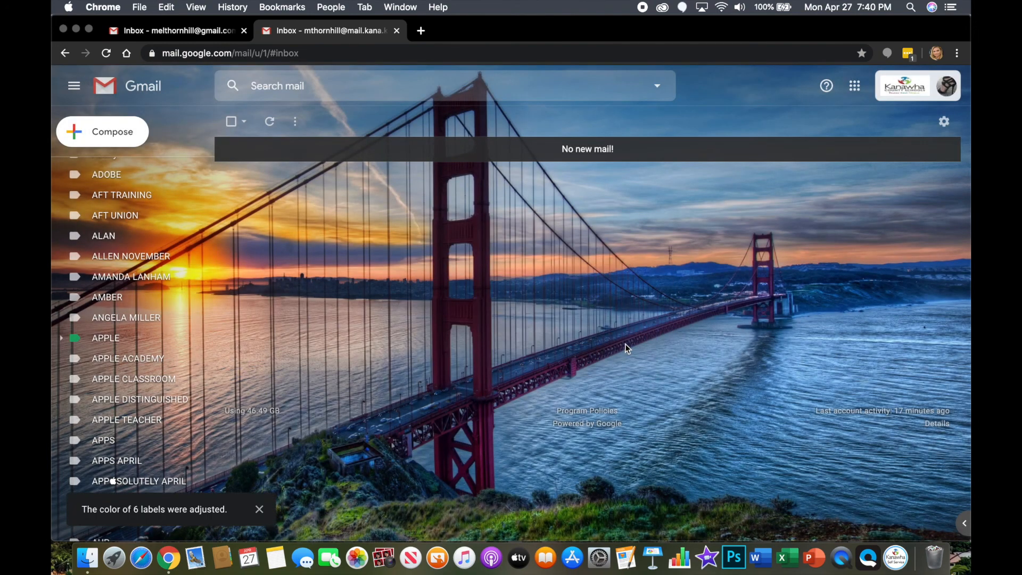
click(67, 339)
scroll(109, 319, down, 2)
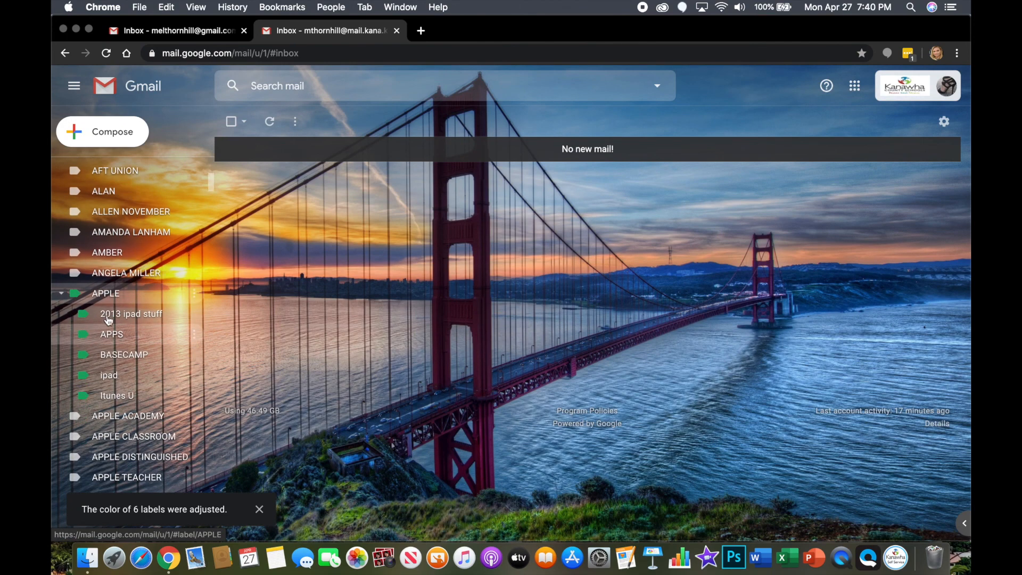